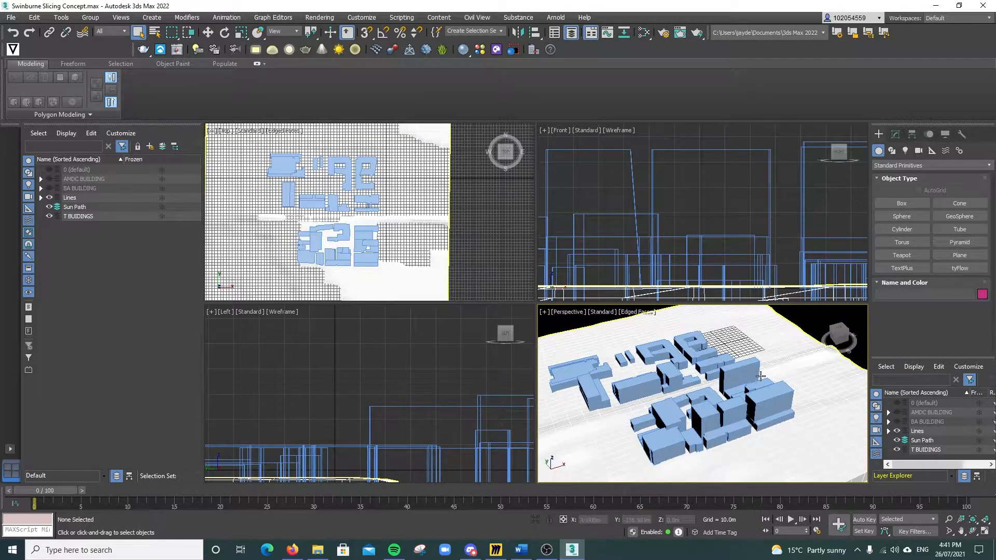
{"action": "scroll", "coordinate": [773, 436], "scroll_direction": "down", "scroll_amount": 3}
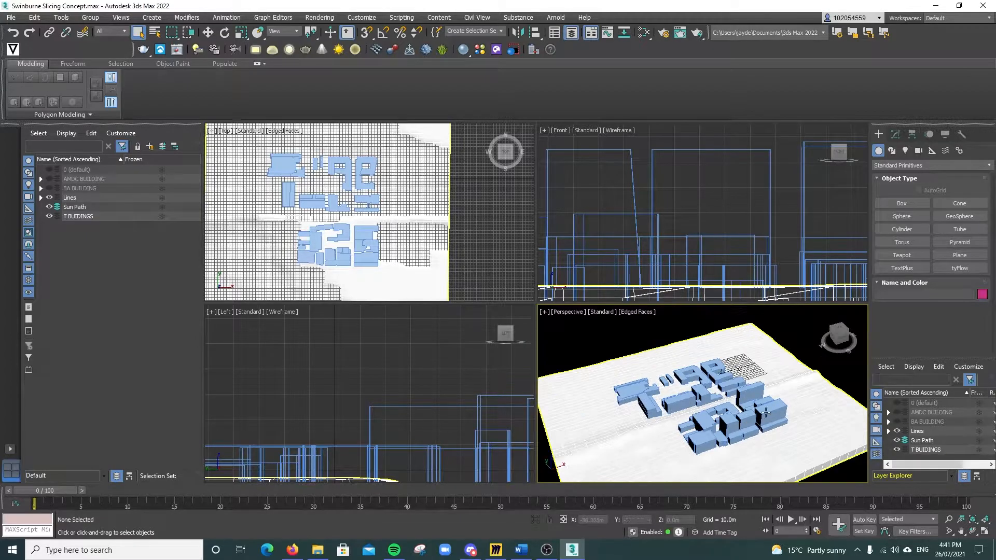
{"action": "middle_click_drag", "start_coordinate": [762, 385], "coordinate": [768, 382], "text": "alt"}
{"action": "middle_click_drag", "start_coordinate": [755, 418], "coordinate": [760, 410]}
{"action": "scroll", "coordinate": [671, 390], "scroll_direction": "up", "scroll_amount": 6}
{"action": "scroll", "coordinate": [671, 390], "scroll_direction": "down", "scroll_amount": 4}
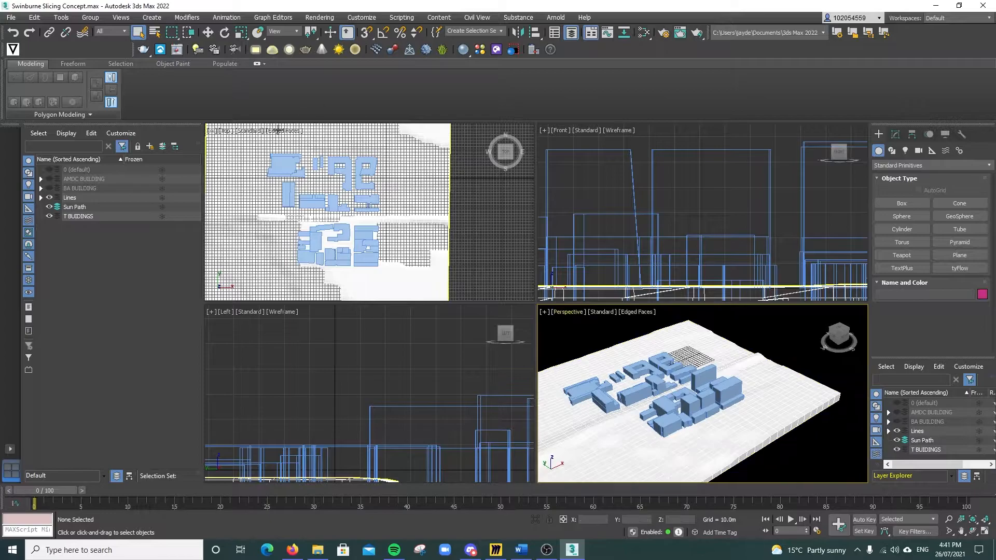
{"action": "left_click", "coordinate": [151, 18]}
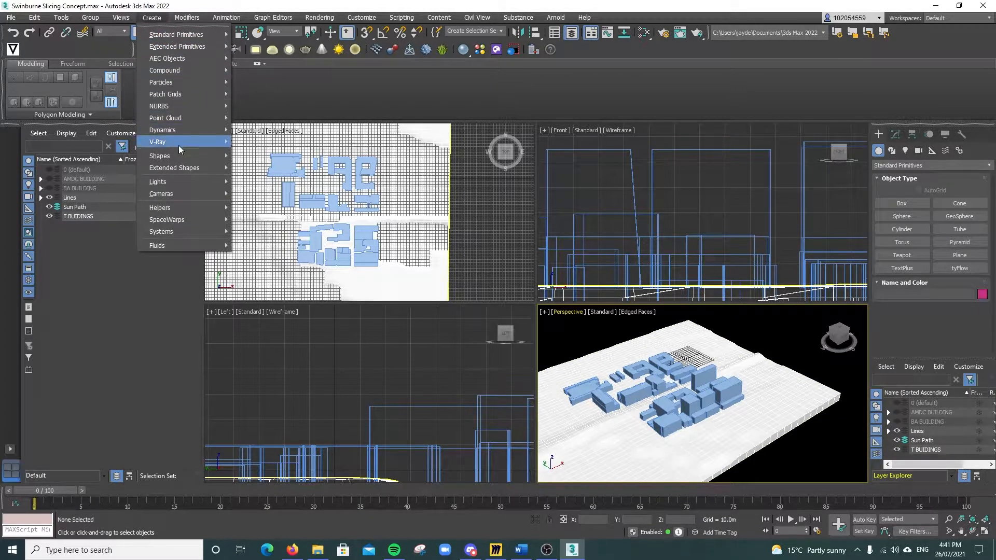
{"action": "mouse_move", "coordinate": [191, 183]}
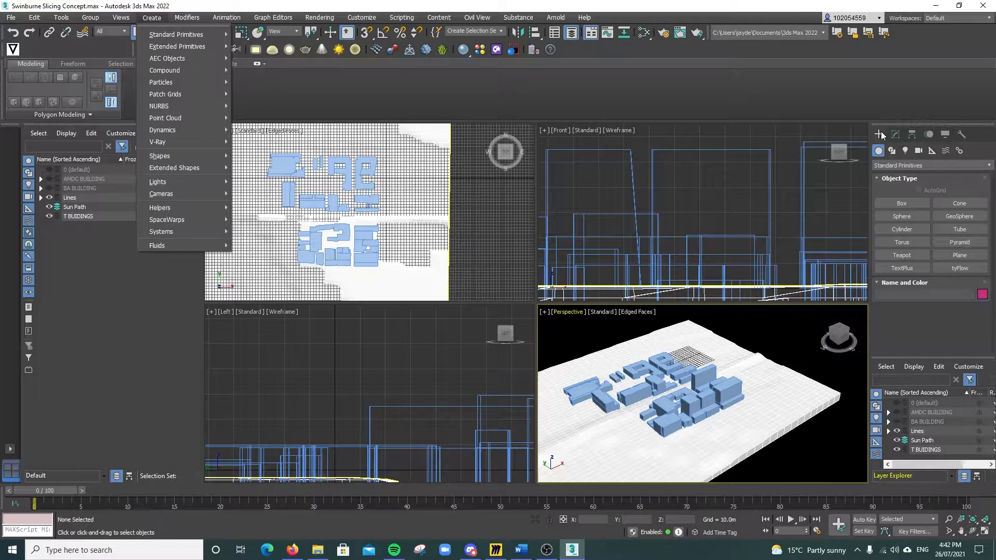
- Create a Daylight system in the Perspective view, placing its compass beside the terrain block and its sun above it
{"action": "left_click", "coordinate": [960, 150]}
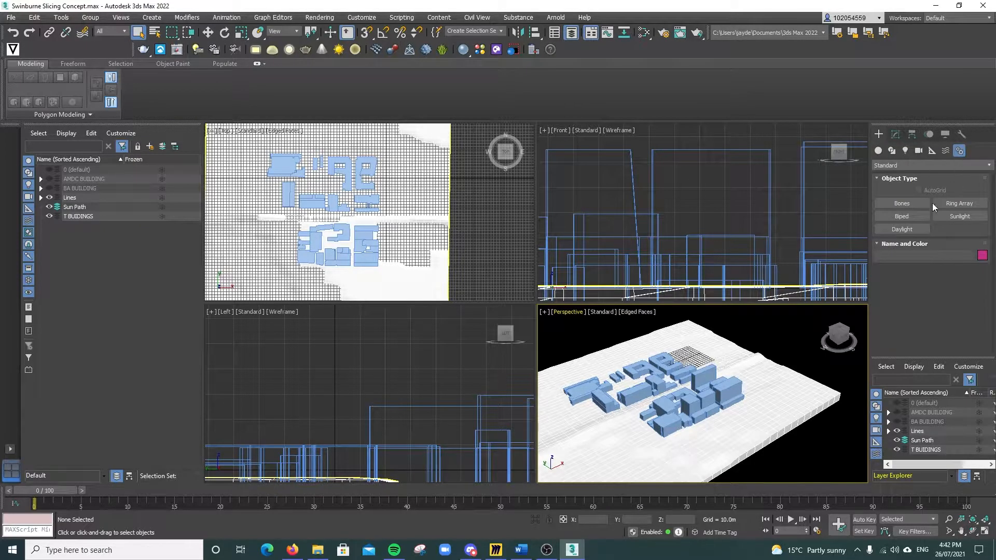
{"action": "left_click", "coordinate": [918, 230]}
{"action": "middle_click_drag", "start_coordinate": [767, 356], "coordinate": [741, 368], "text": "alt"}
{"action": "scroll", "coordinate": [778, 354], "scroll_direction": "down", "scroll_amount": 4}
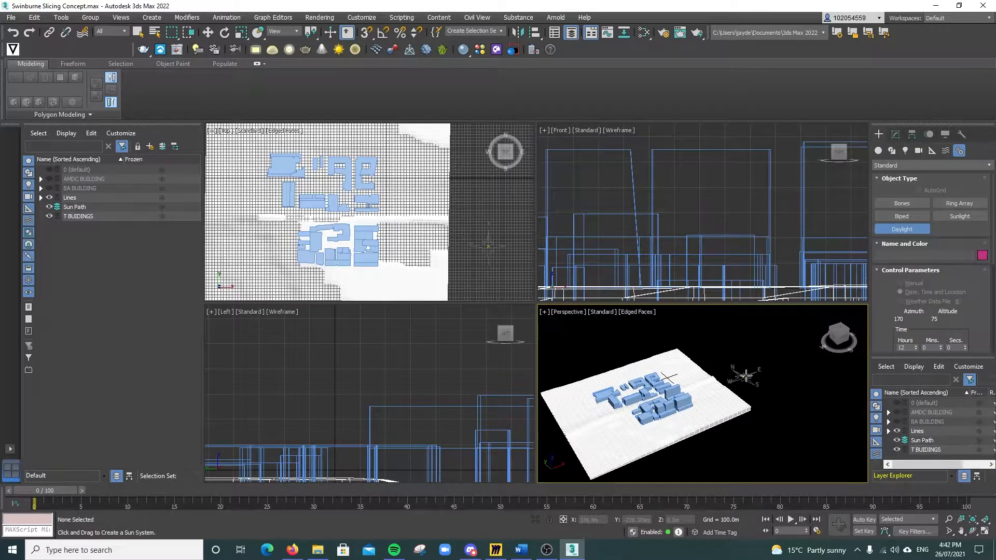
{"action": "left_click_drag", "start_coordinate": [746, 375], "coordinate": [763, 363]}
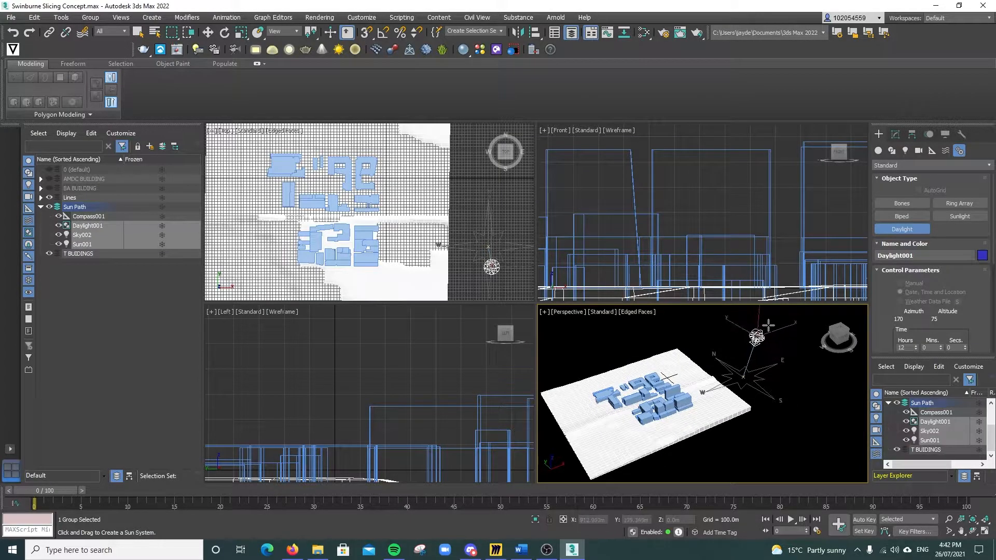
{"action": "left_click", "coordinate": [786, 307]}
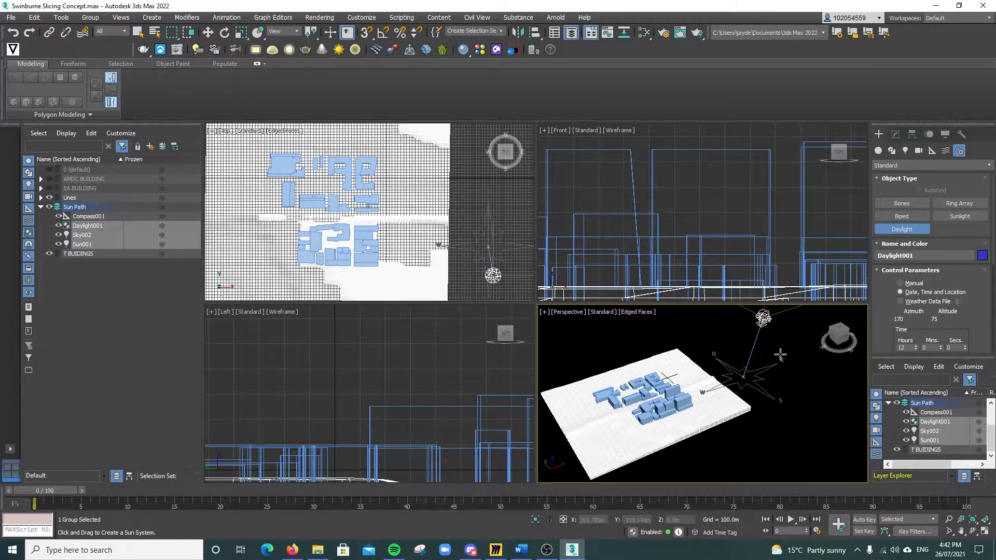
- Set the daylight system's geographic location to Melbourne, Australia, and finish creating the system
{"action": "scroll", "coordinate": [781, 354], "scroll_direction": "down", "scroll_amount": 2}
{"action": "middle_click_drag", "start_coordinate": [793, 350], "coordinate": [771, 349]}
{"action": "scroll", "coordinate": [777, 377], "scroll_direction": "up", "scroll_amount": 2}
{"action": "middle_click_drag", "start_coordinate": [771, 349], "coordinate": [784, 362]}
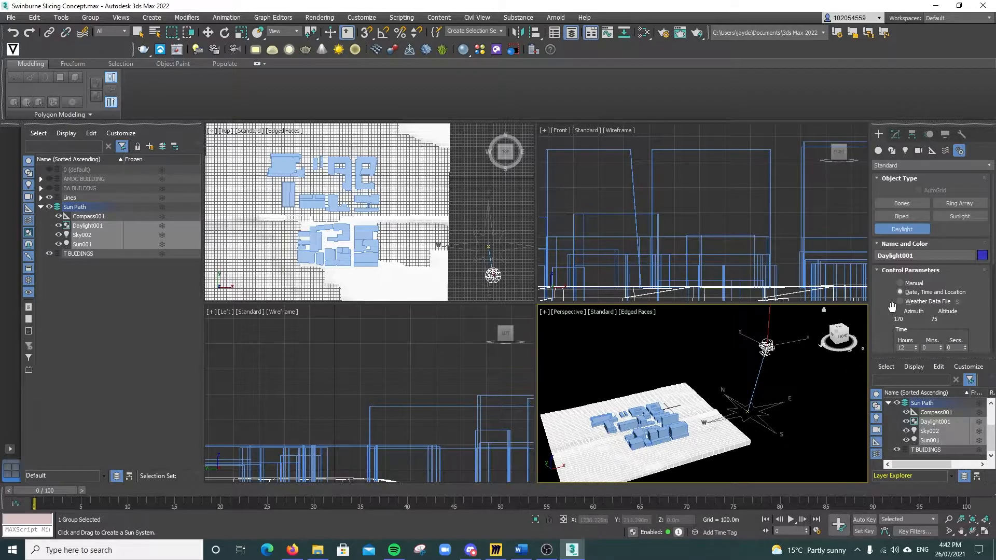
{"action": "scroll", "coordinate": [884, 313], "scroll_direction": "down", "scroll_amount": 6}
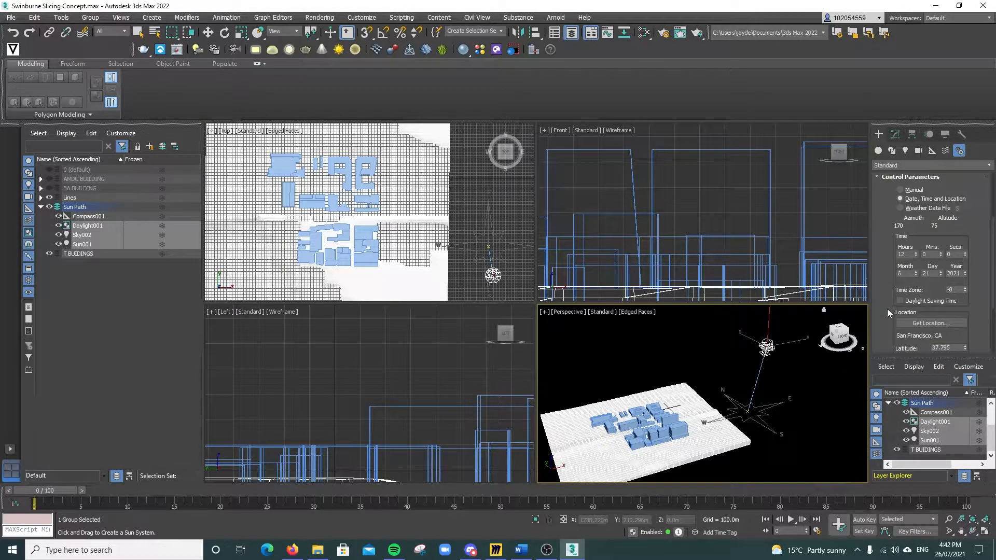
{"action": "left_click", "coordinate": [930, 322]}
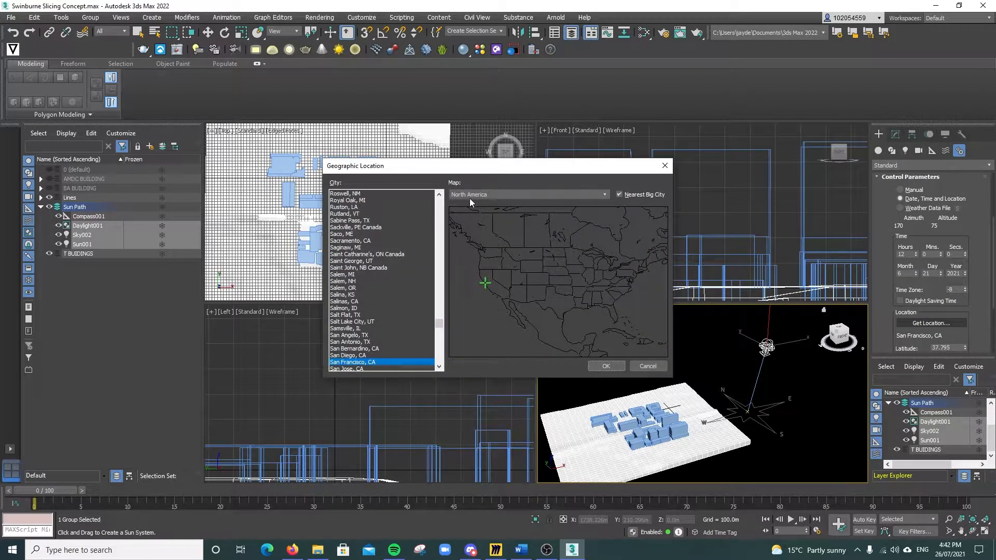
{"action": "left_click", "coordinate": [470, 196]}
{"action": "left_click", "coordinate": [478, 224]}
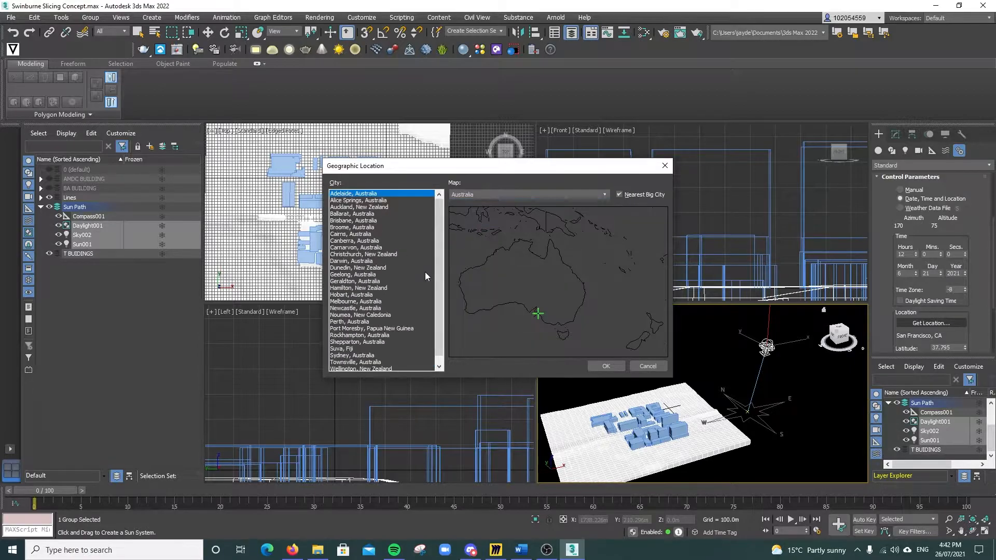
{"action": "left_click", "coordinate": [371, 294]}
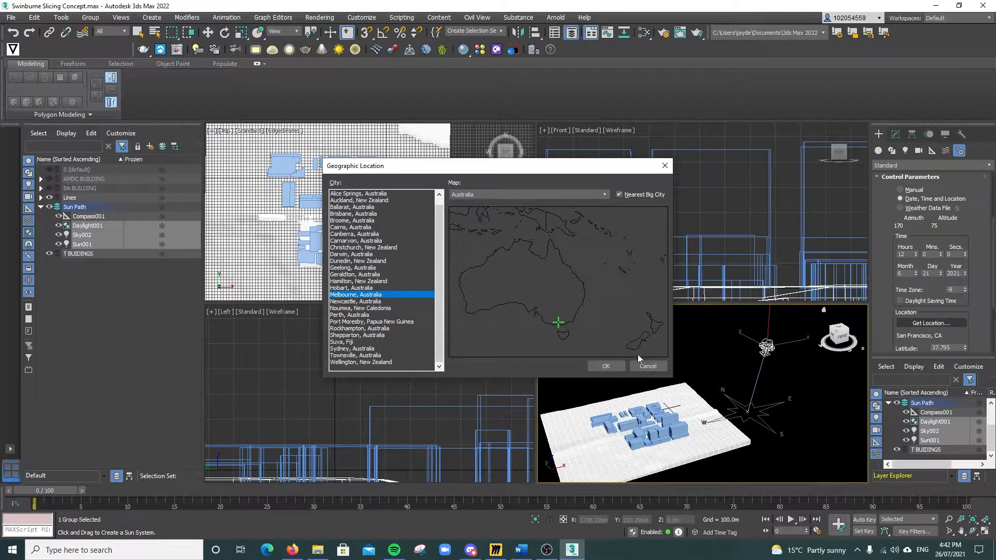
{"action": "left_click", "coordinate": [606, 366]}
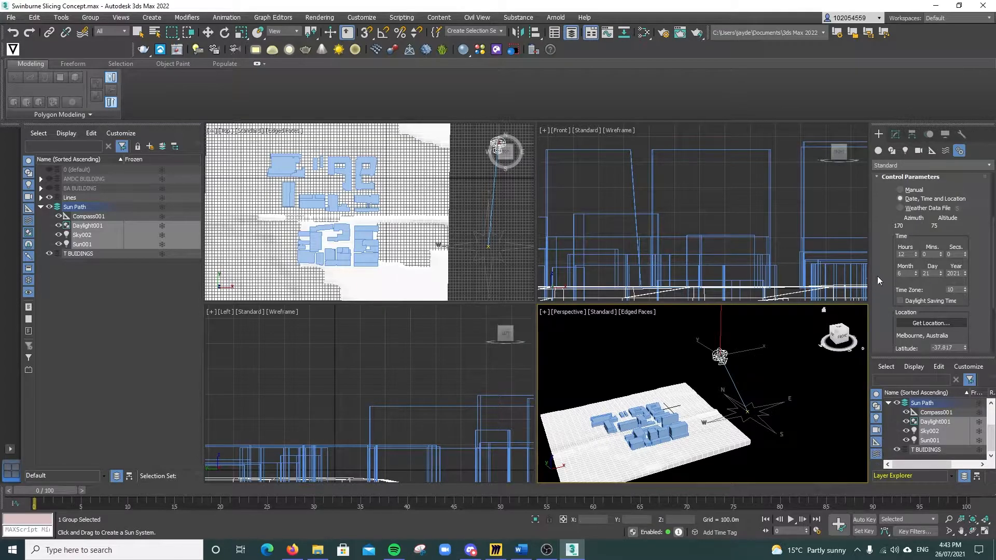
{"action": "left_click_drag", "start_coordinate": [905, 274], "coordinate": [888, 281]}
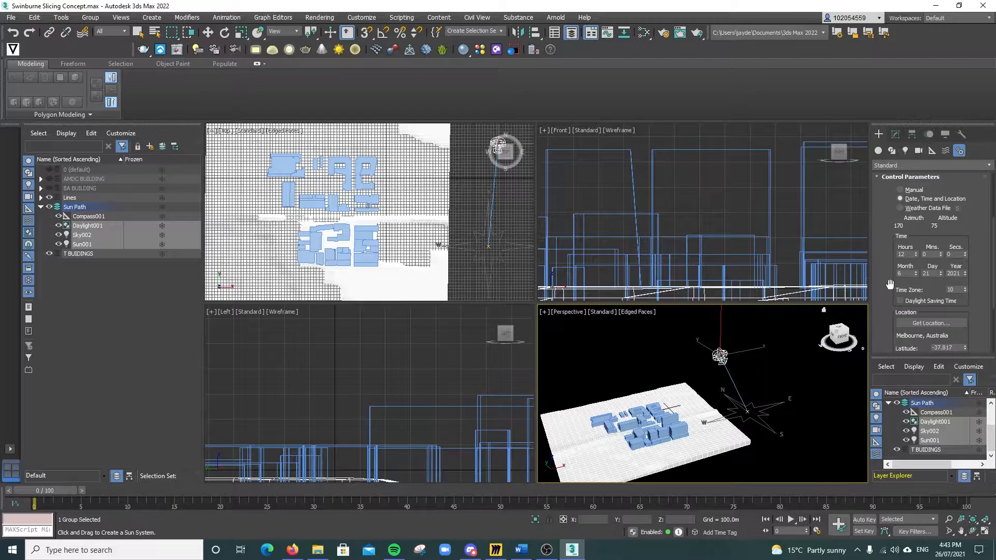
{"action": "scroll", "coordinate": [890, 285], "scroll_direction": "up", "scroll_amount": 1}
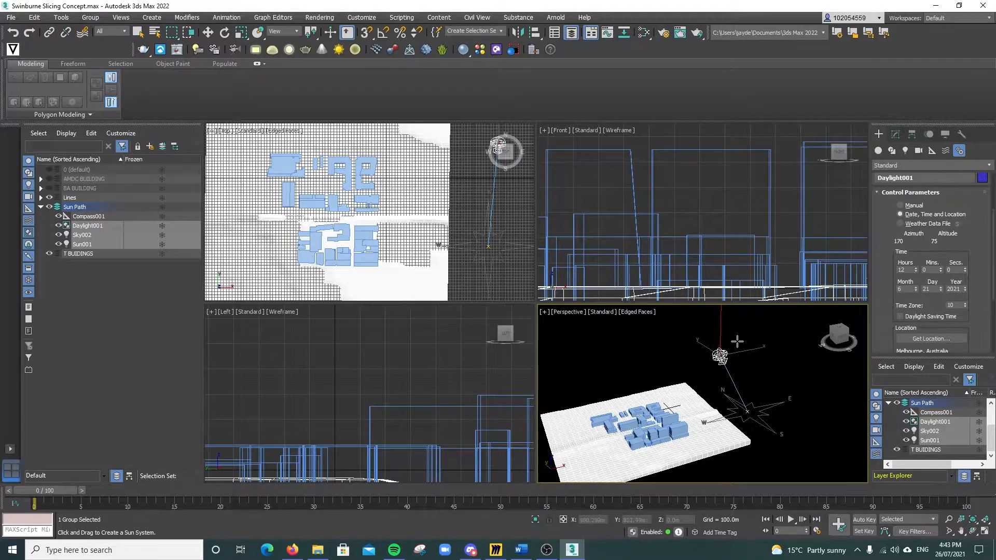
{"action": "left_click", "coordinate": [685, 356]}
{"action": "right_click", "coordinate": [705, 359]}
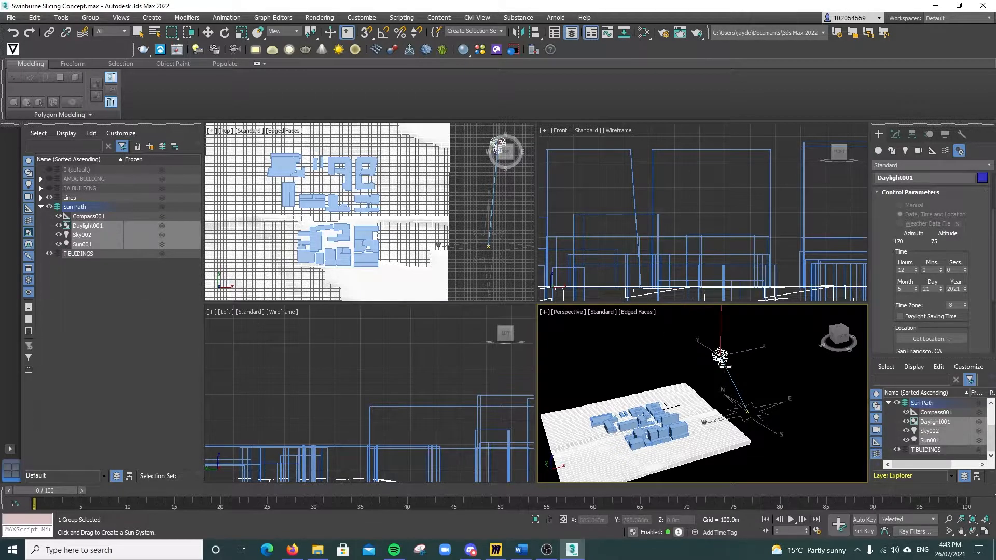
- Change the daylight system's sunlight type to VRaySun and accept replacing the existing environment map with V-Ray Sky
{"action": "left_click", "coordinate": [895, 134]}
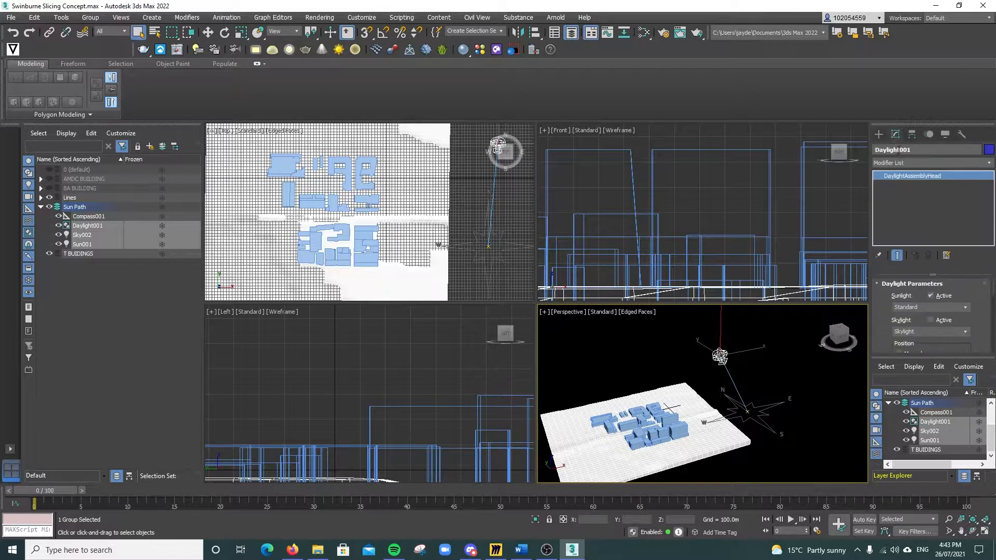
{"action": "left_click", "coordinate": [931, 320]}
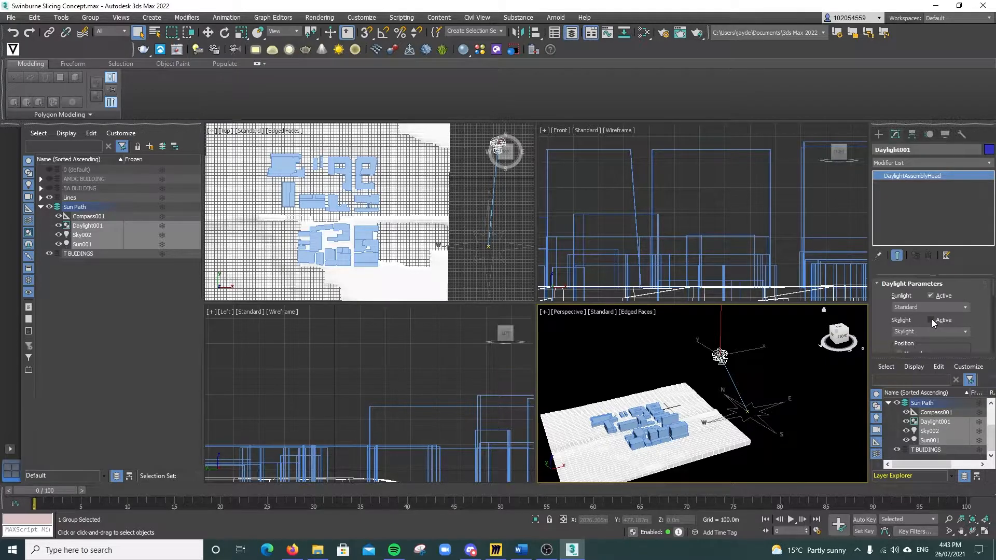
{"action": "left_click", "coordinate": [931, 320]}
{"action": "left_click", "coordinate": [952, 307]}
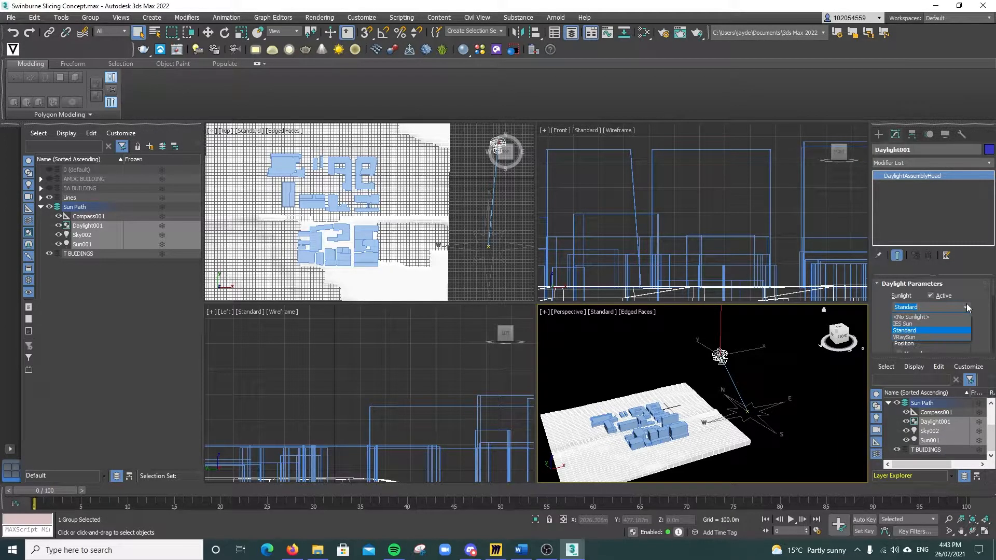
{"action": "left_click", "coordinate": [948, 337]}
{"action": "left_click", "coordinate": [538, 307]}
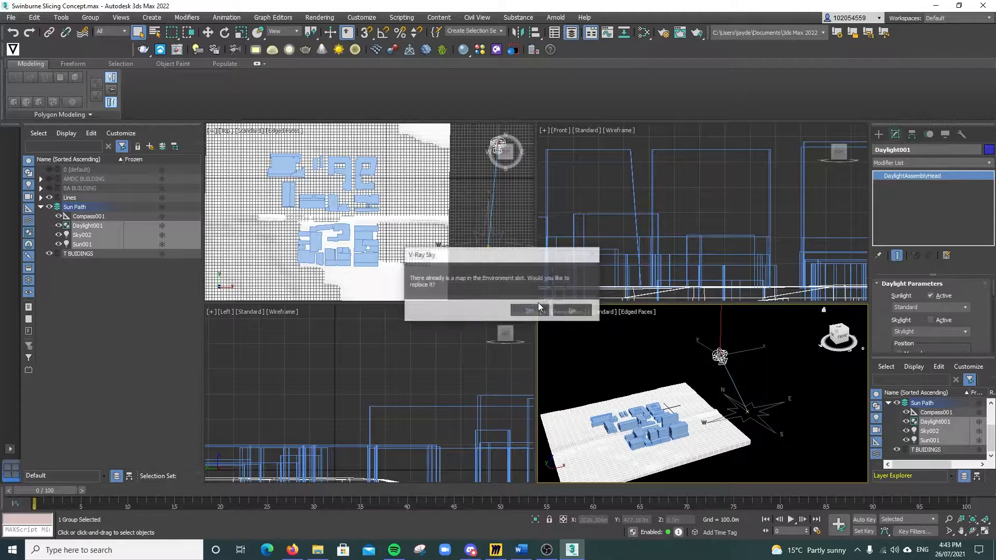
{"action": "left_click", "coordinate": [533, 311]}
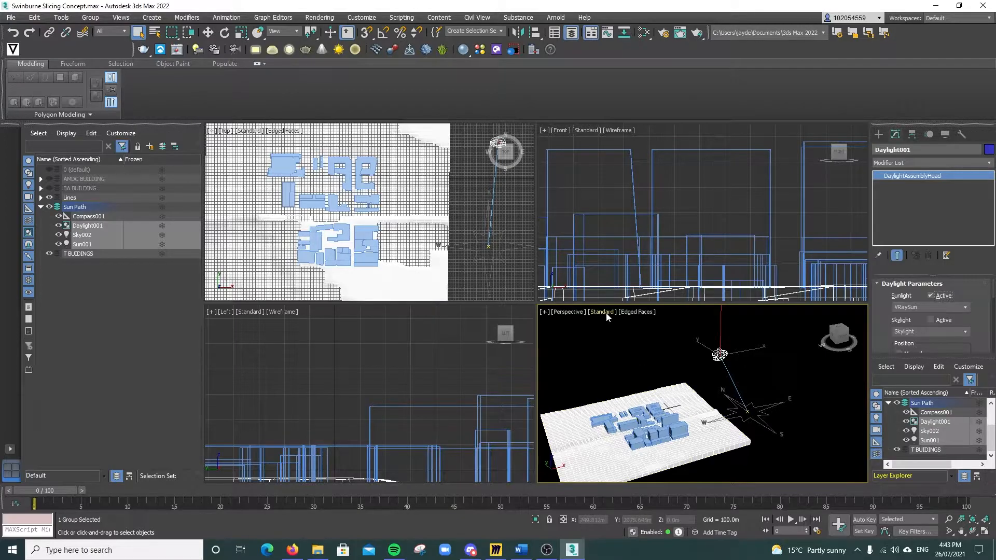
- Start V-Ray Viewport IPR in the Perspective view and deselect the daylight system
{"action": "left_click", "coordinate": [606, 313]}
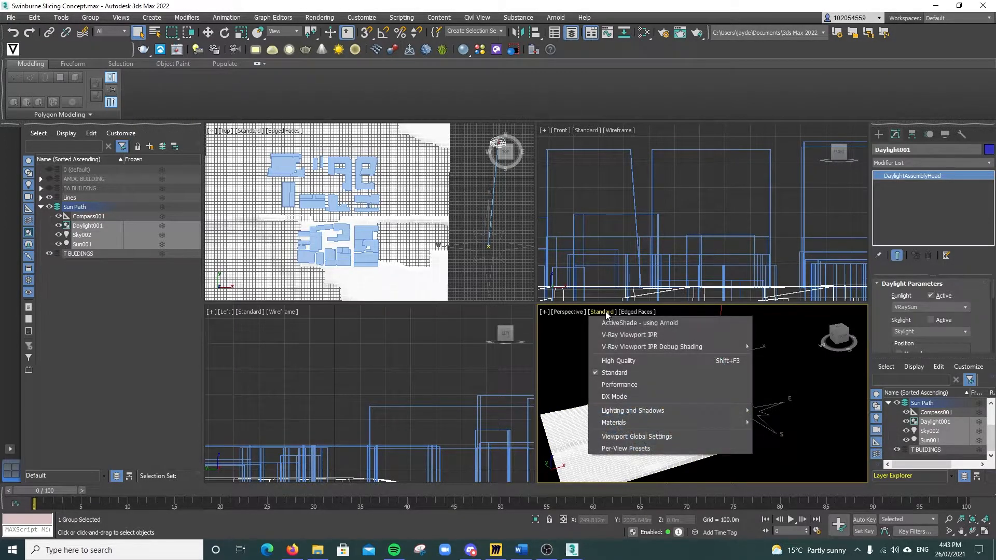
{"action": "left_click", "coordinate": [612, 340]}
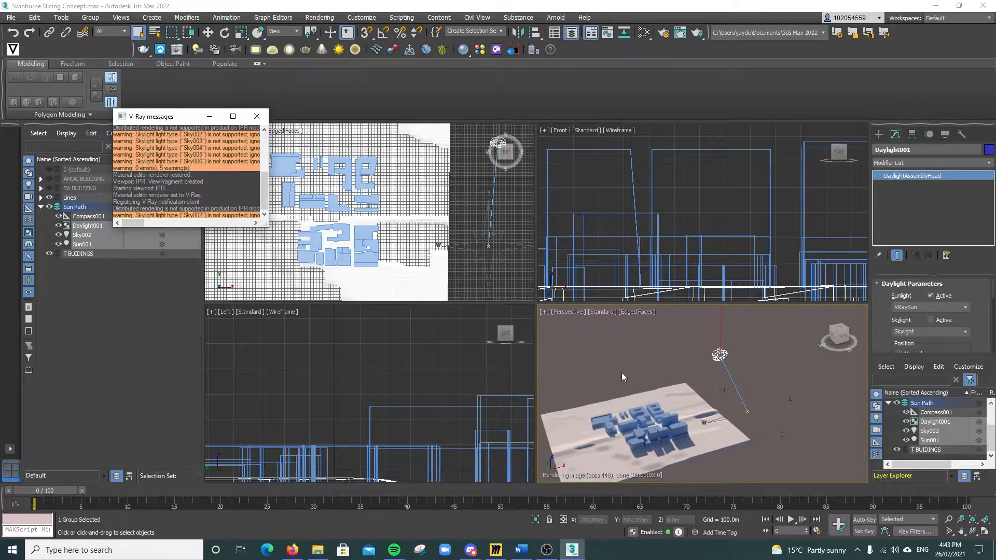
{"action": "middle_click_drag", "start_coordinate": [633, 363], "coordinate": [642, 362], "text": "alt"}
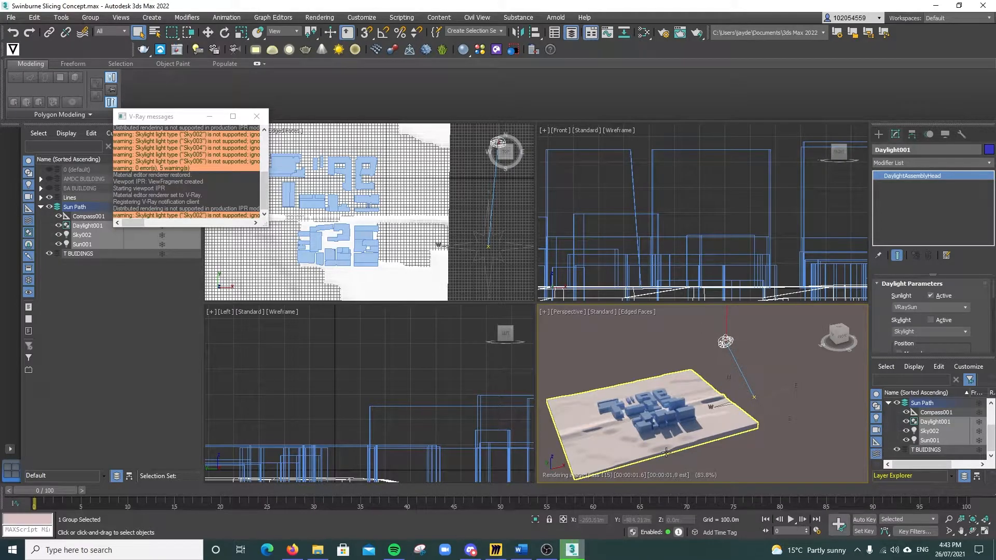
{"action": "scroll", "coordinate": [677, 431], "scroll_direction": "up", "scroll_amount": 2}
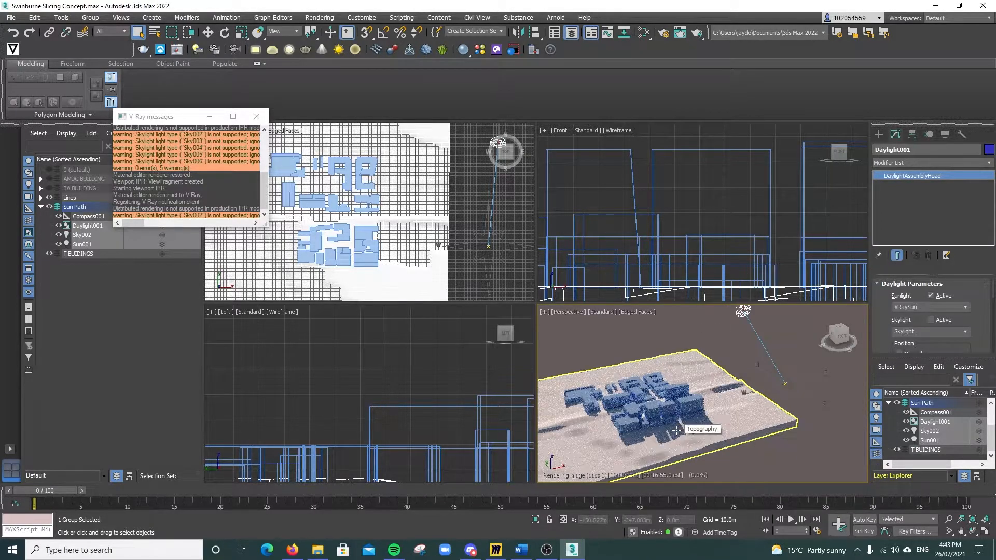
{"action": "left_click", "coordinate": [711, 326]}
{"action": "scroll", "coordinate": [730, 342], "scroll_direction": "down", "scroll_amount": 5}
{"action": "scroll", "coordinate": [769, 317], "scroll_direction": "up", "scroll_amount": 2}
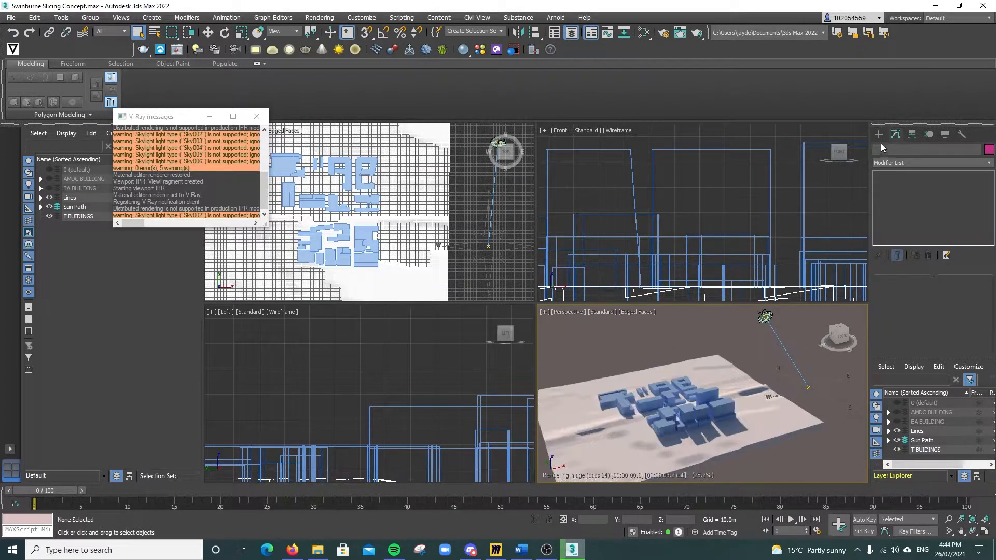
- Set the daylight system's sun intensity multiplier to 0.5 and deselect it
{"action": "scroll", "coordinate": [766, 316], "scroll_direction": "up", "scroll_amount": 2}
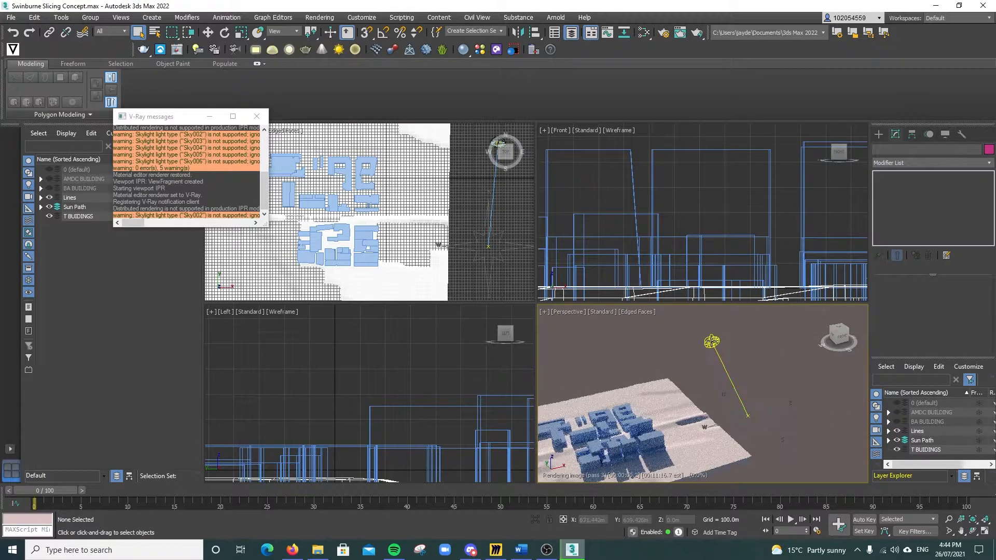
{"action": "left_click", "coordinate": [716, 344]}
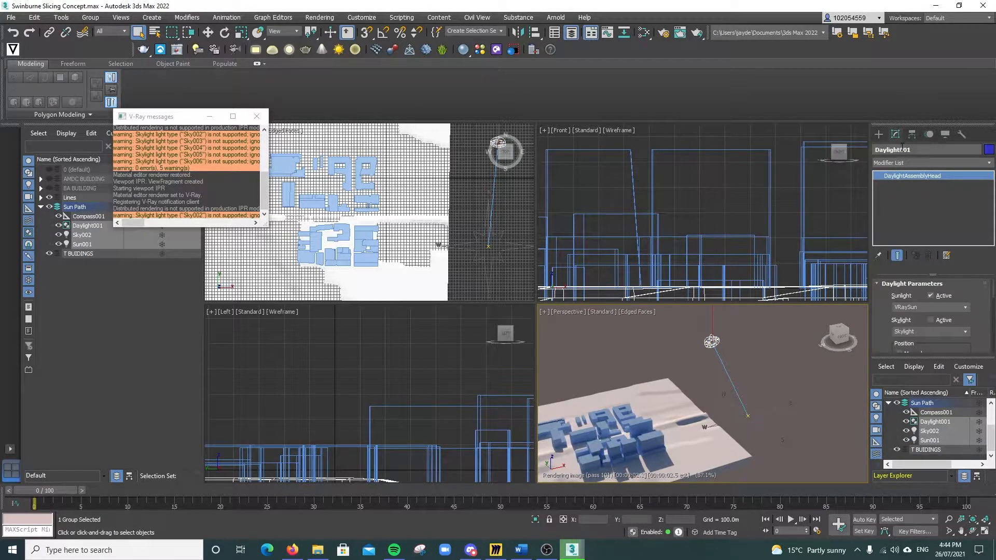
{"action": "scroll", "coordinate": [984, 311], "scroll_direction": "down", "scroll_amount": 3}
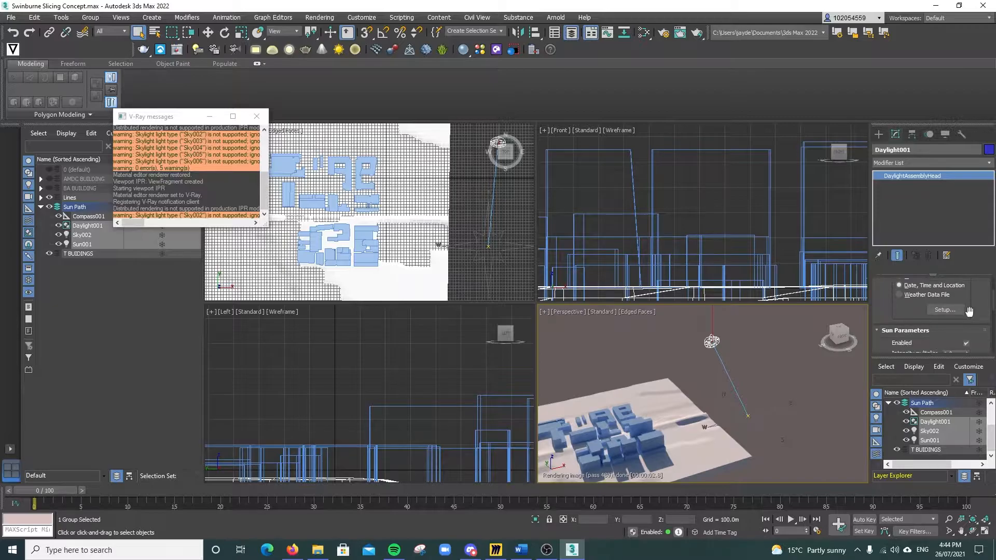
{"action": "scroll", "coordinate": [969, 311], "scroll_direction": "down", "scroll_amount": 2}
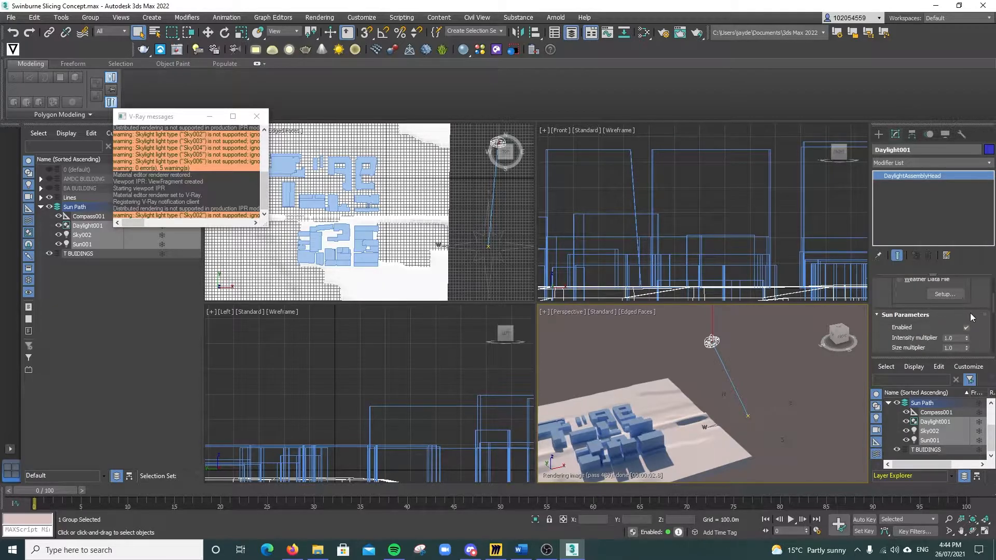
{"action": "middle_click_drag", "start_coordinate": [659, 392], "coordinate": [686, 377]}
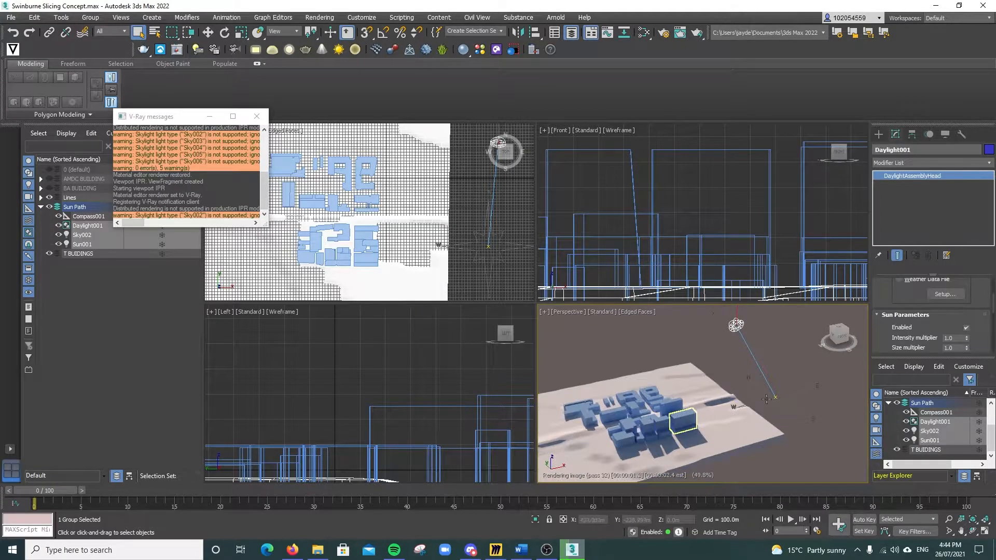
{"action": "double_click", "coordinate": [954, 338]}
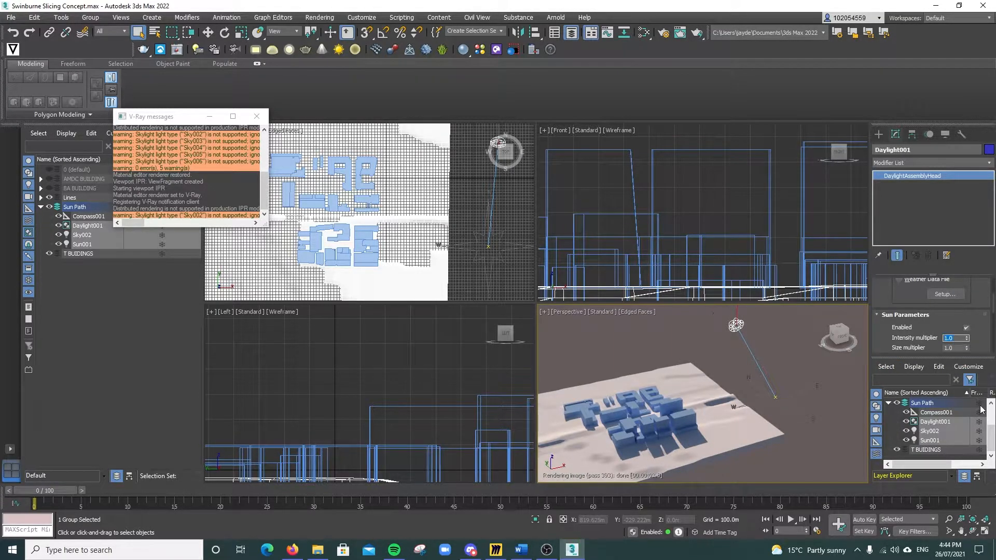
{"action": "type", "text": ".5"}
{"action": "key", "text": "Return"}
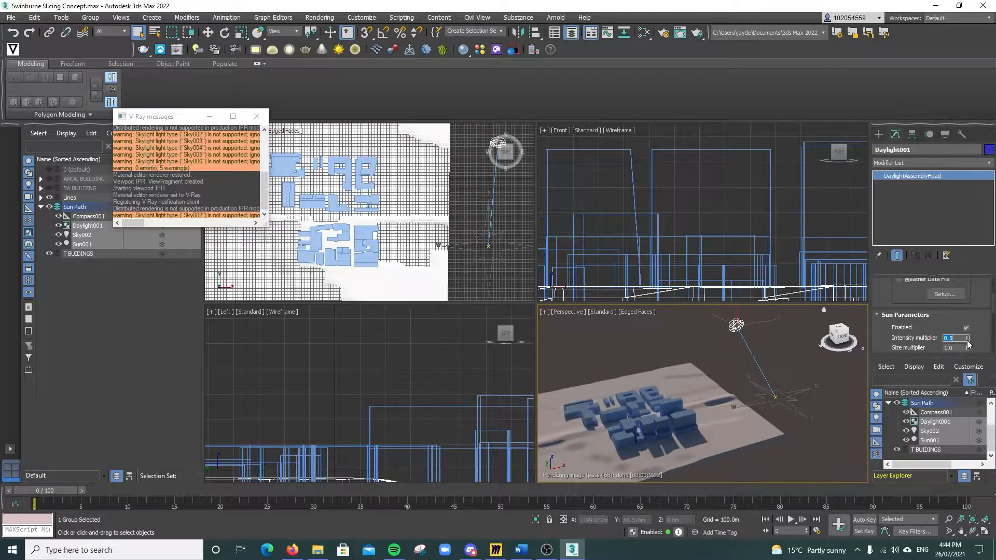
{"action": "left_click", "coordinate": [802, 357]}
{"action": "scroll", "coordinate": [778, 358], "scroll_direction": "down", "scroll_amount": 3}
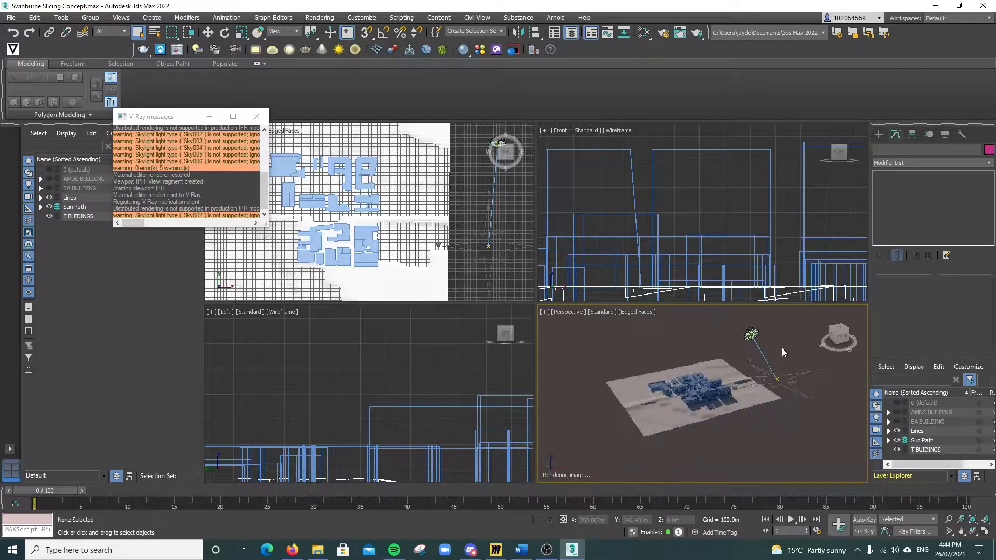
- Set the daylight system's time of day to 8 hours in its motion parameters and deselect it
{"action": "middle_click_drag", "start_coordinate": [782, 347], "coordinate": [752, 356]}
{"action": "left_click", "coordinate": [735, 341]}
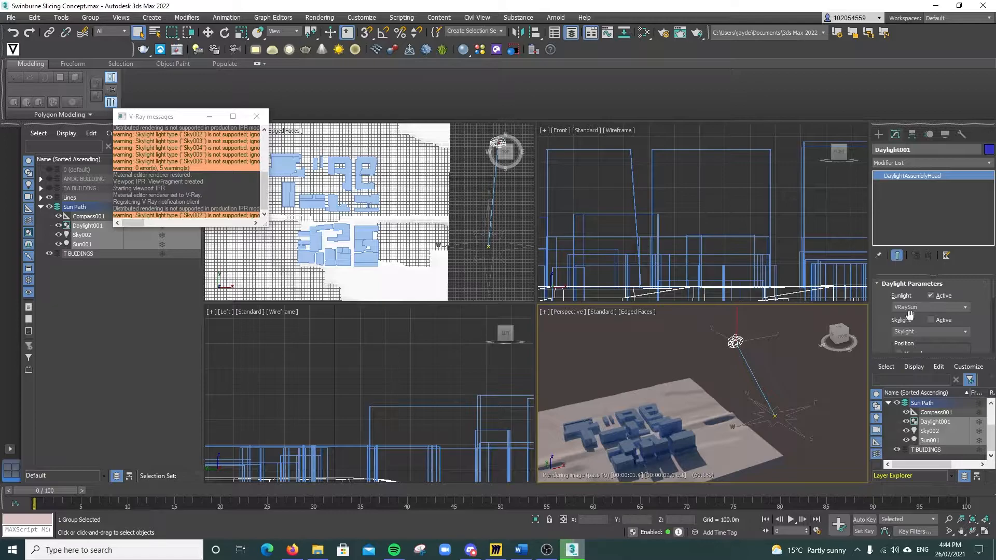
{"action": "scroll", "coordinate": [886, 323], "scroll_direction": "down", "scroll_amount": 6}
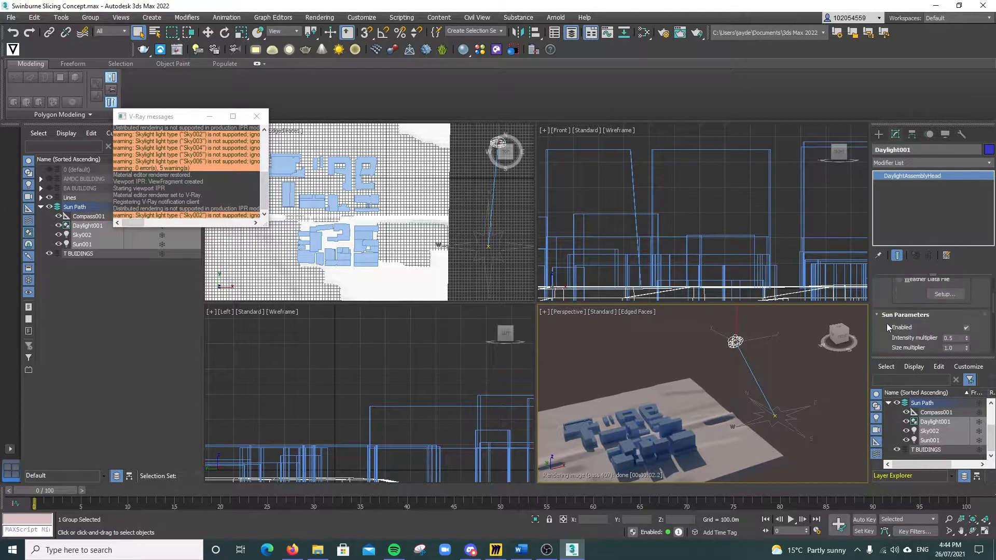
{"action": "scroll", "coordinate": [886, 323], "scroll_direction": "up", "scroll_amount": 6}
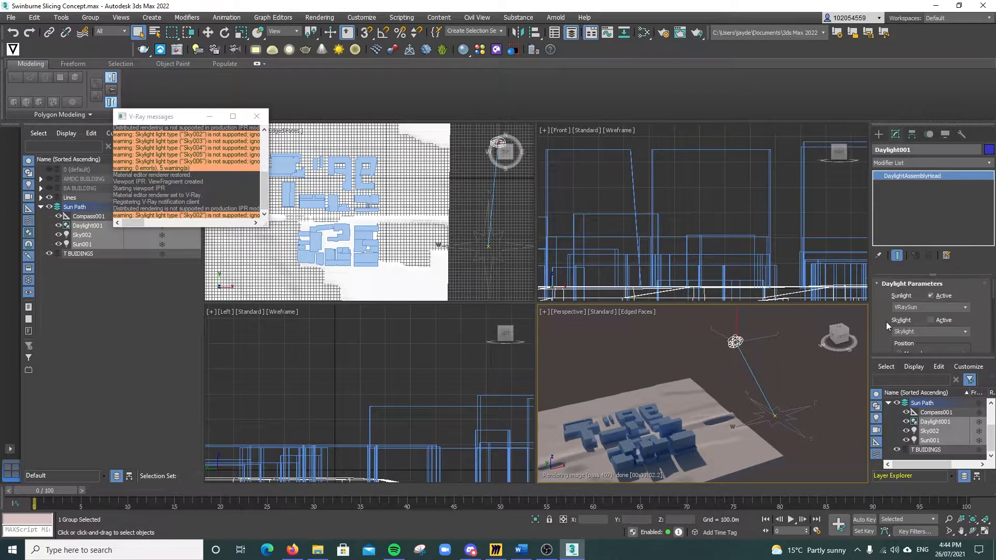
{"action": "left_click", "coordinate": [929, 135]}
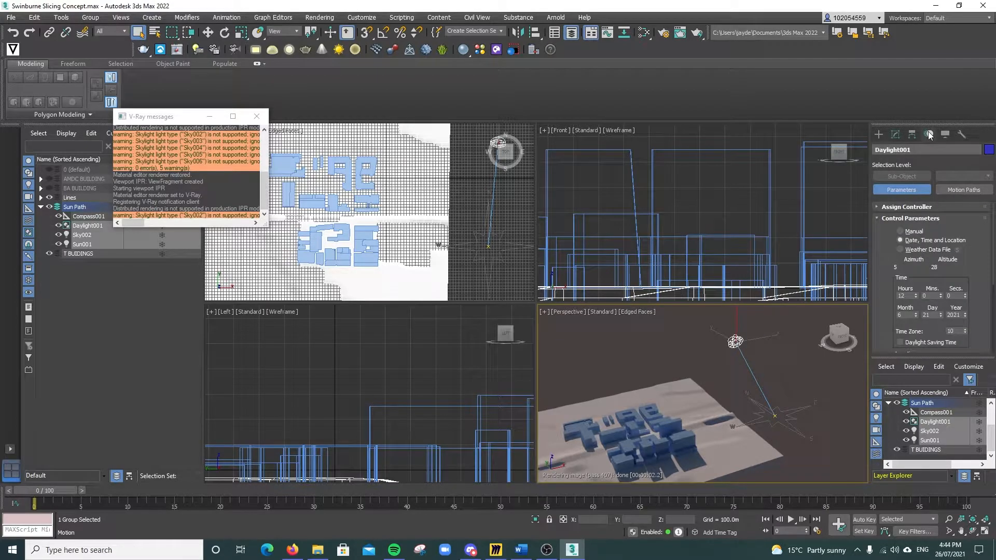
{"action": "scroll", "coordinate": [888, 292], "scroll_direction": "down", "scroll_amount": 3}
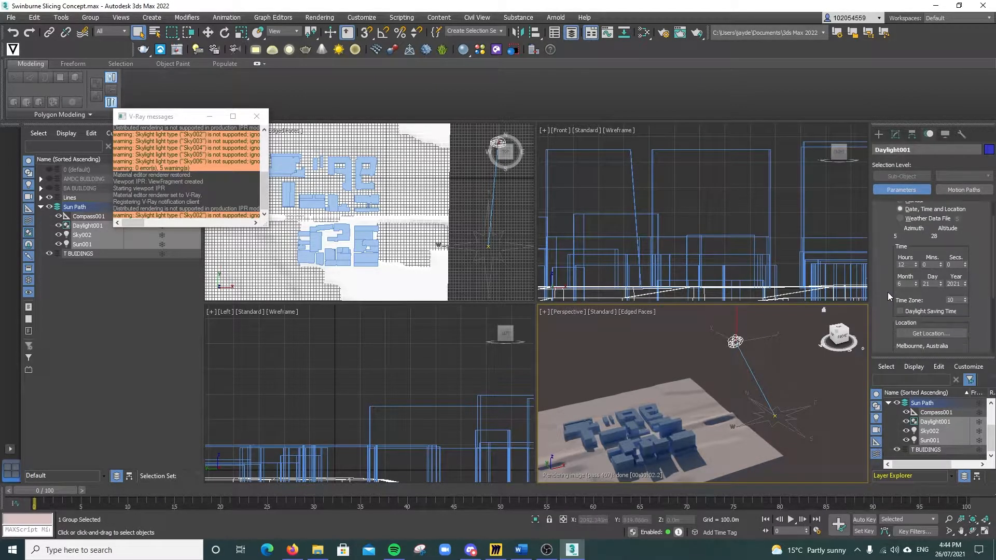
{"action": "left_click", "coordinate": [900, 265]}
{"action": "left_click", "coordinate": [791, 371]}
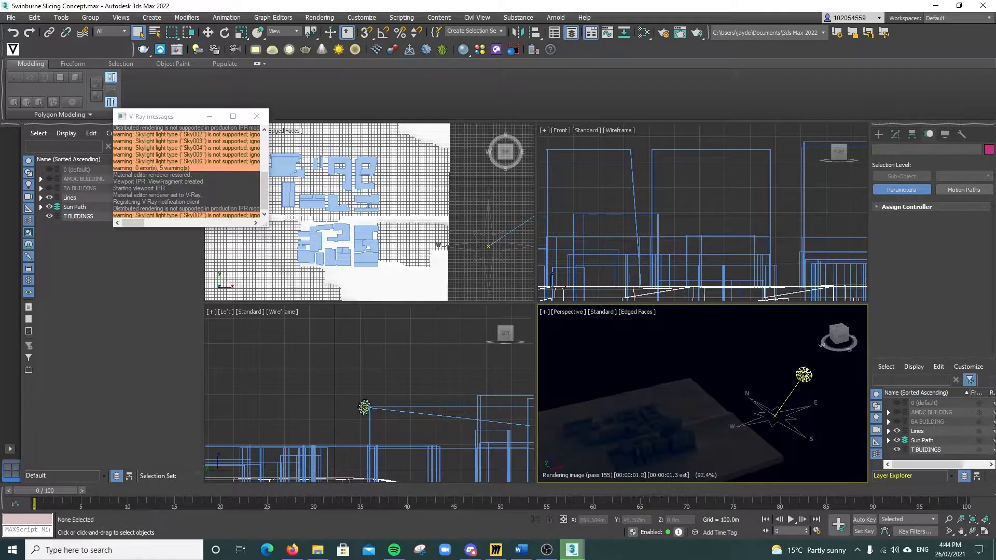
- Clone the 8-hour daylight system as a copy with its default name
{"action": "right_click", "coordinate": [804, 373]}
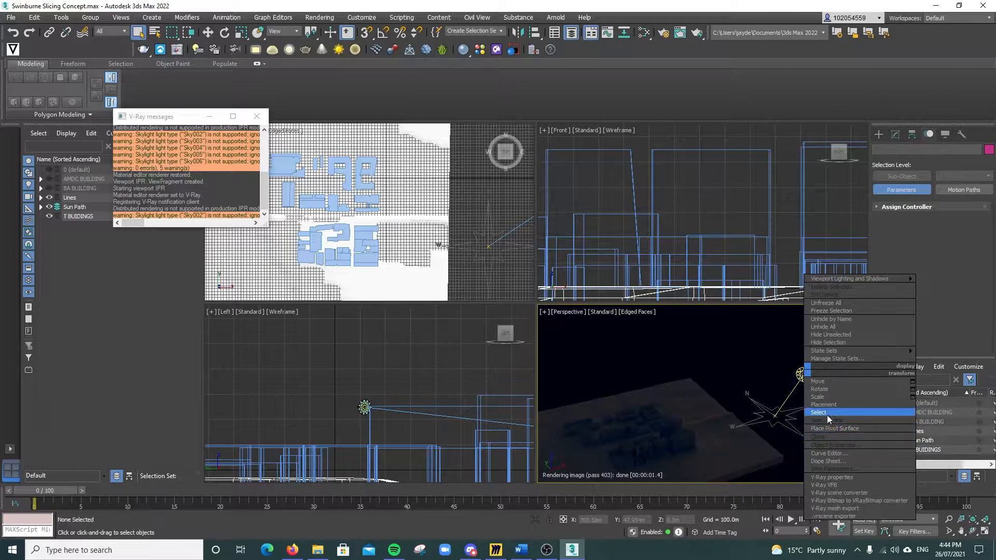
{"action": "left_click", "coordinate": [786, 397]}
{"action": "left_click", "coordinate": [803, 373]}
{"action": "right_click", "coordinate": [762, 363]}
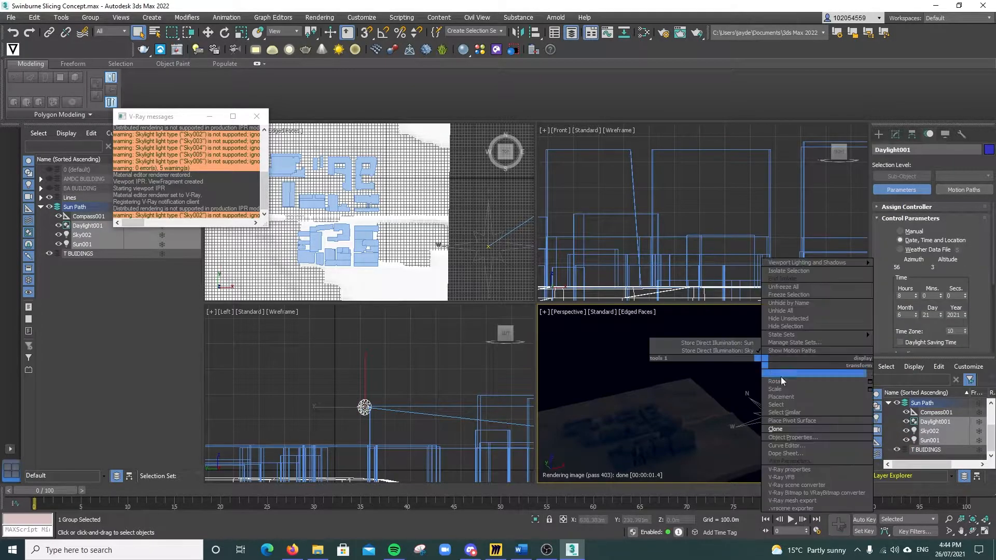
{"action": "left_click", "coordinate": [794, 429]}
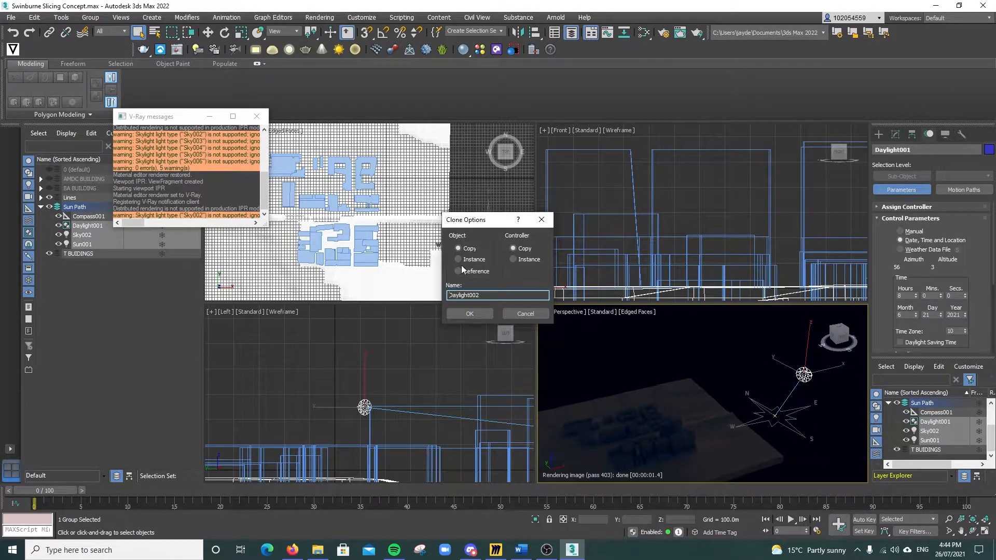
{"action": "left_click", "coordinate": [490, 314]}
- Set the original daylight system's time to 10 hours and deselect it
{"action": "left_click", "coordinate": [804, 374]}
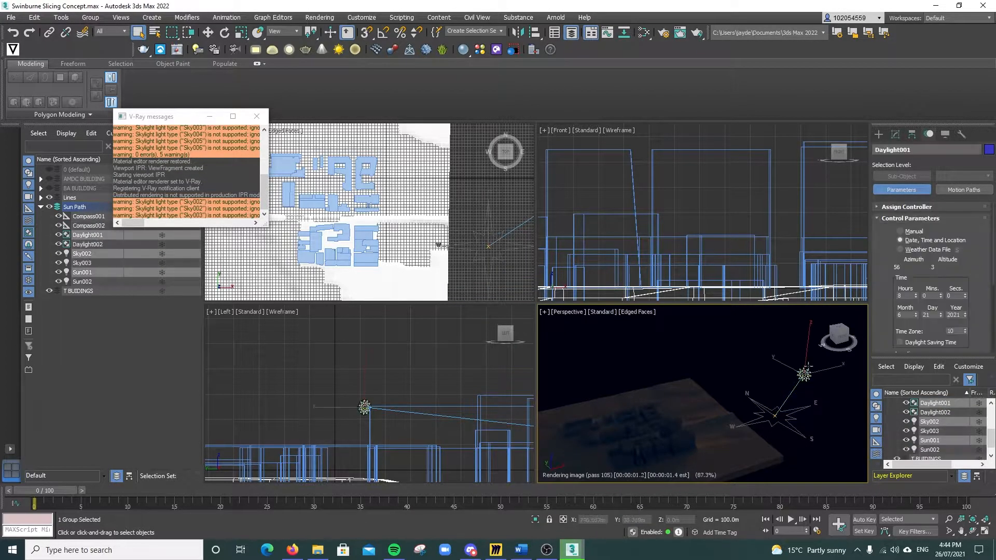
{"action": "left_click_drag", "start_coordinate": [912, 296], "coordinate": [881, 297]}
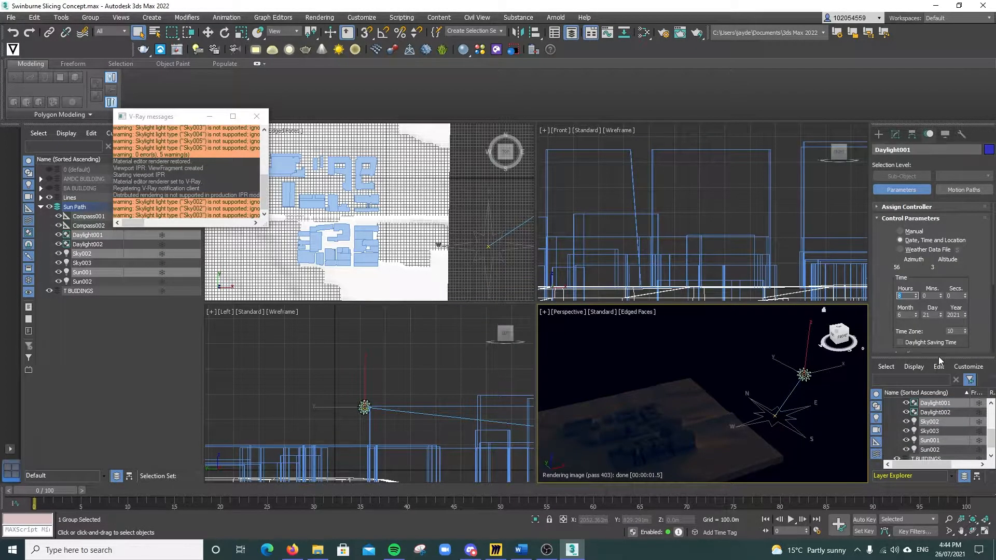
{"action": "type", "text": "10"}
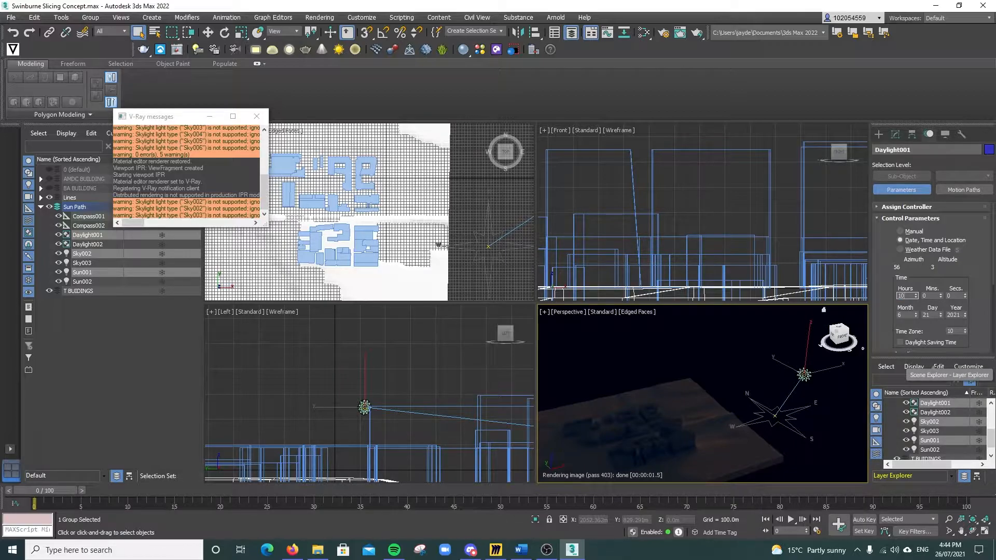
{"action": "left_click", "coordinate": [757, 346]}
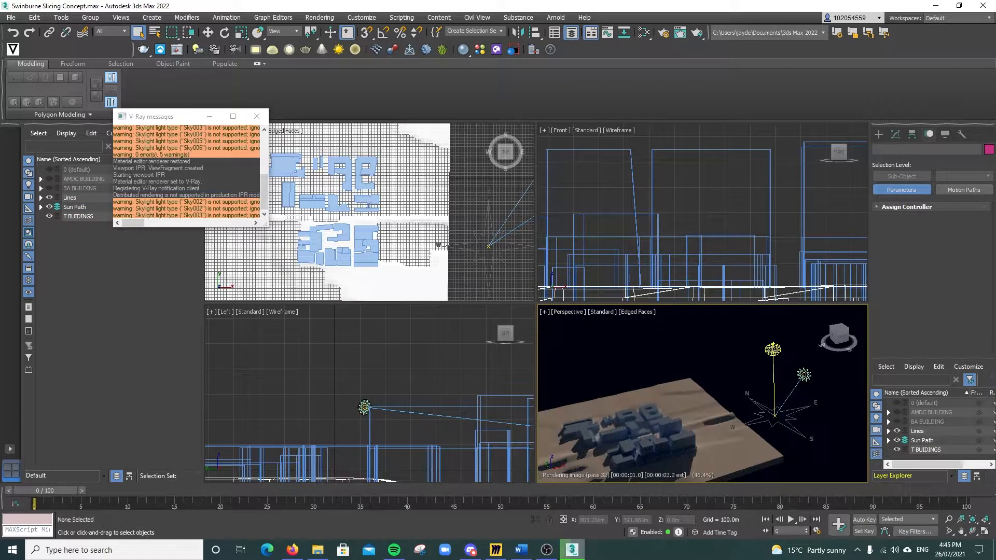
- Clone the 10-hour daylight system as a copy and set the original's time to 12 hours
{"action": "right_click", "coordinate": [772, 348]}
{"action": "left_click", "coordinate": [746, 369]}
{"action": "left_click", "coordinate": [769, 352]}
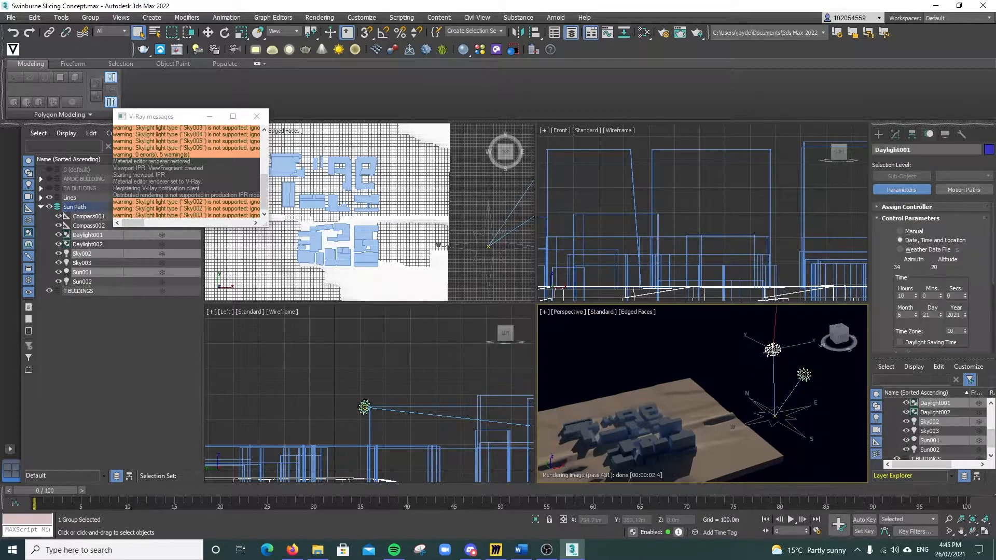
{"action": "right_click", "coordinate": [732, 347]}
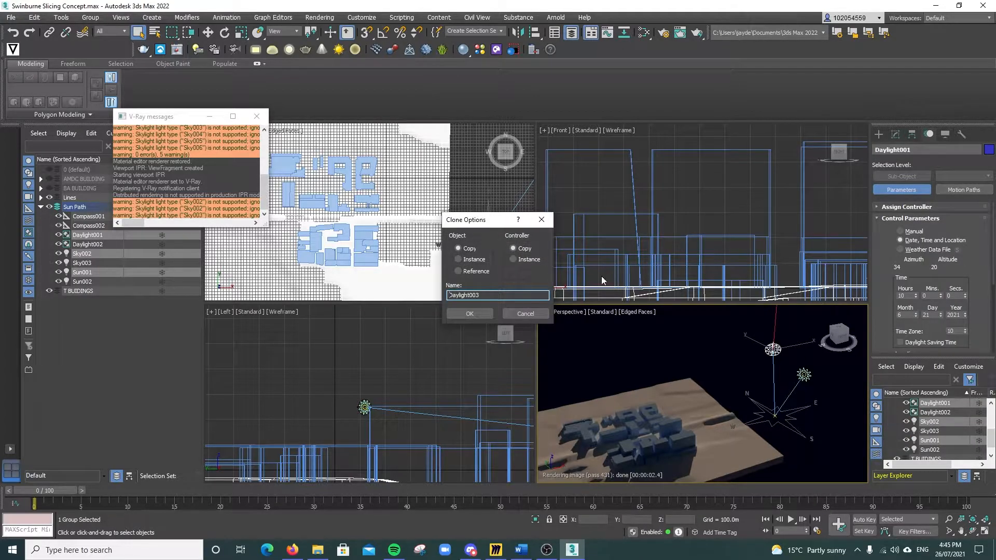
{"action": "left_click", "coordinate": [470, 314]}
{"action": "left_click", "coordinate": [778, 345]}
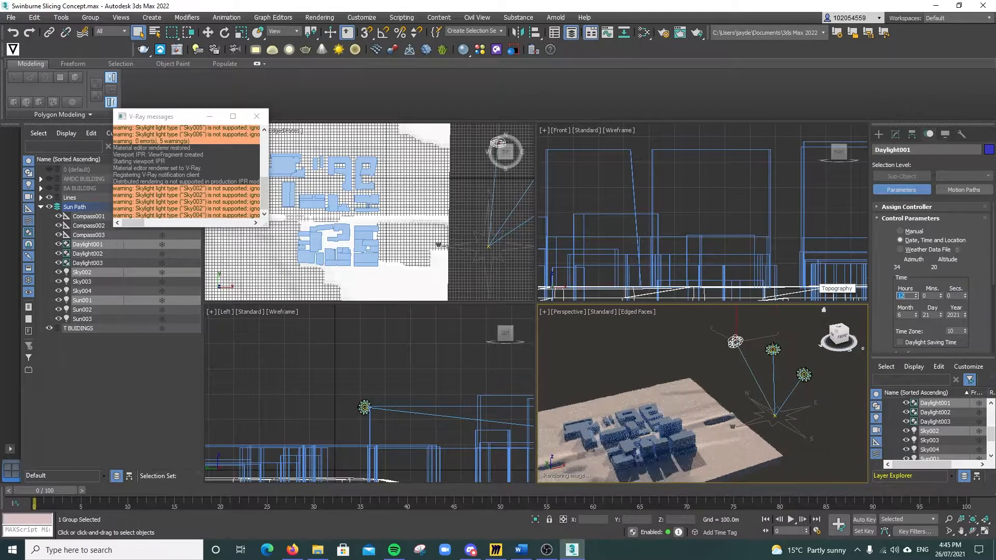
{"action": "left_click", "coordinate": [686, 359]}
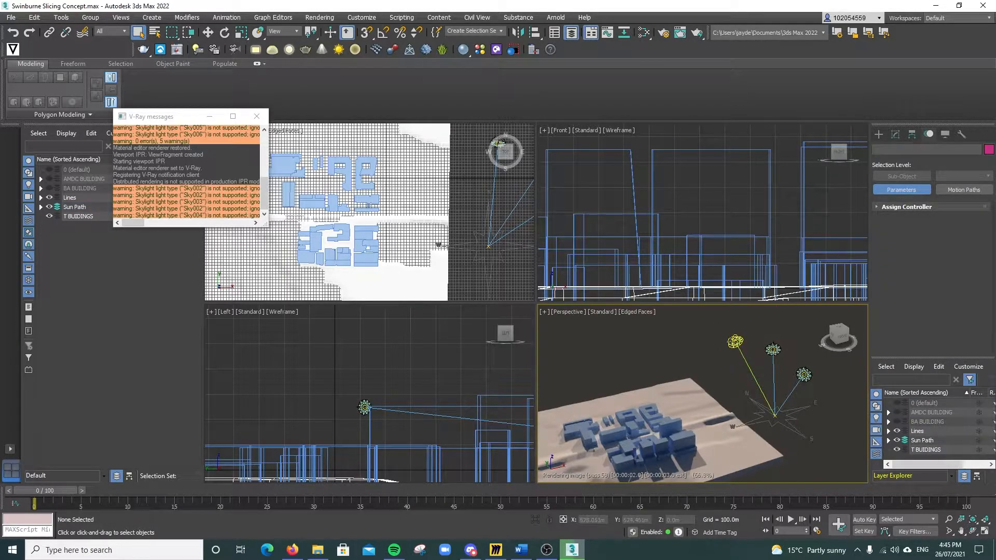
- Clone the 12-hour daylight system as a copy and set the new copy's time to 14 hours
{"action": "left_click", "coordinate": [730, 344]}
{"action": "right_click", "coordinate": [708, 352]}
{"action": "left_click", "coordinate": [735, 424]}
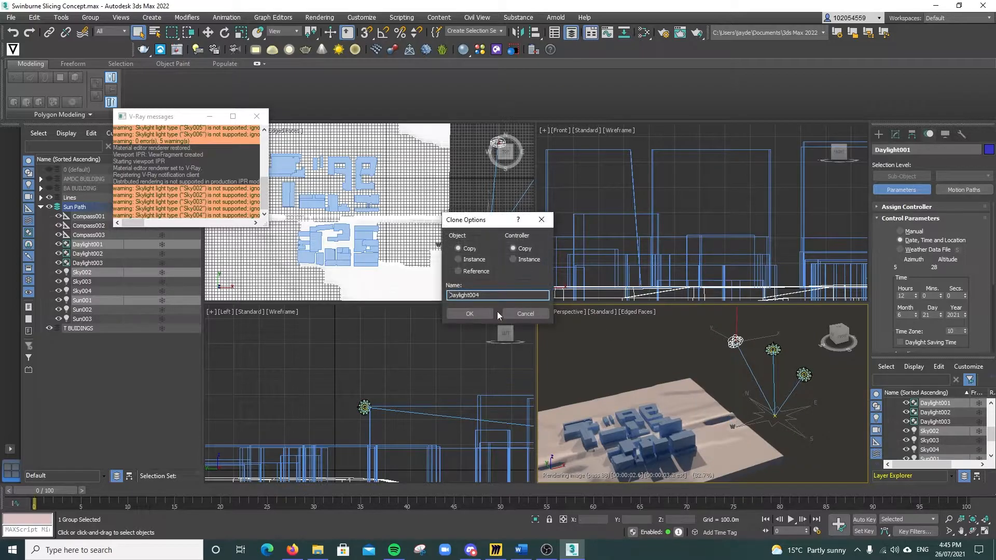
{"action": "left_click", "coordinate": [481, 315]}
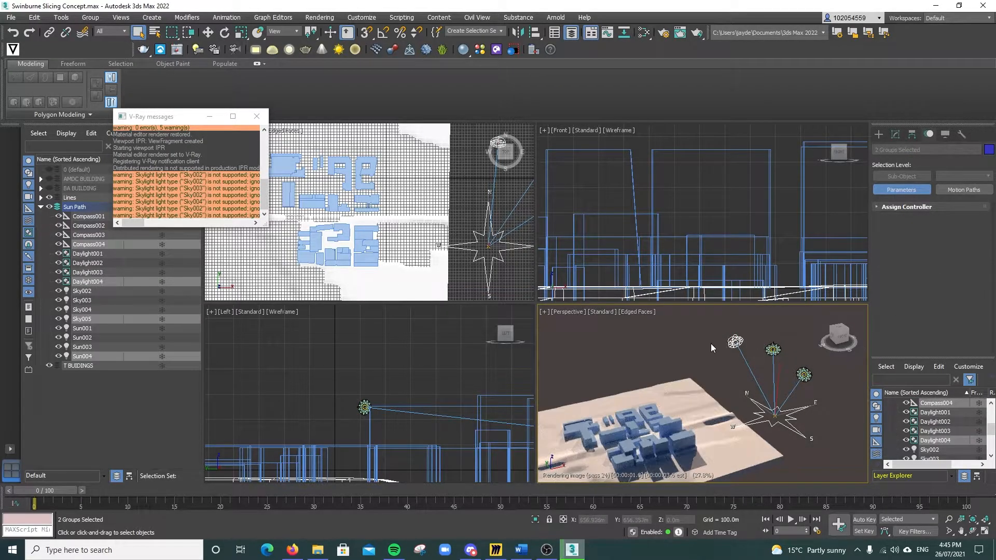
{"action": "left_click", "coordinate": [732, 340]}
{"action": "type", "text": "14"}
{"action": "left_click", "coordinate": [674, 344]}
- Clone the 14-hour daylight system as a copy and set the source system's time to 16 hours
{"action": "left_click", "coordinate": [699, 357]}
{"action": "right_click", "coordinate": [694, 386]}
{"action": "left_click", "coordinate": [742, 425]}
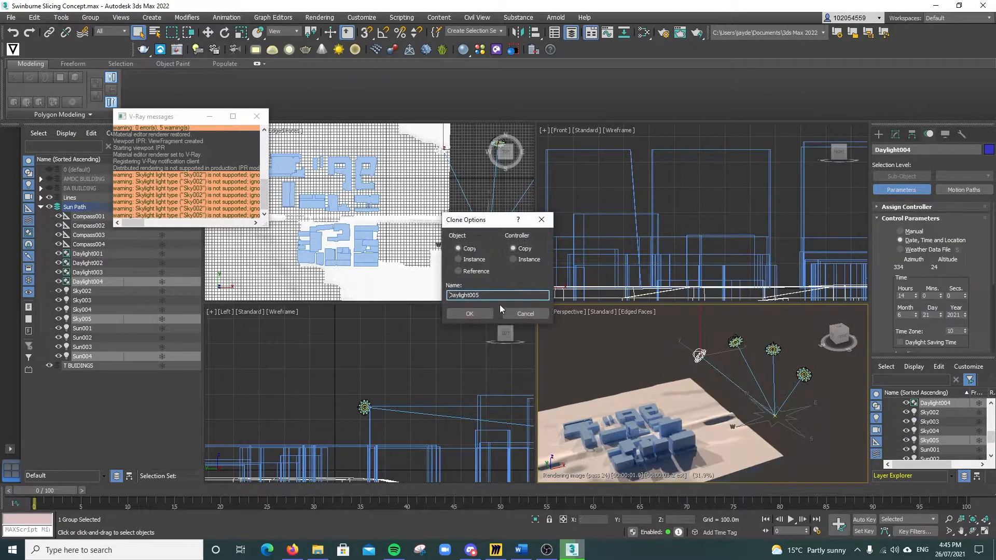
{"action": "left_click", "coordinate": [492, 315]}
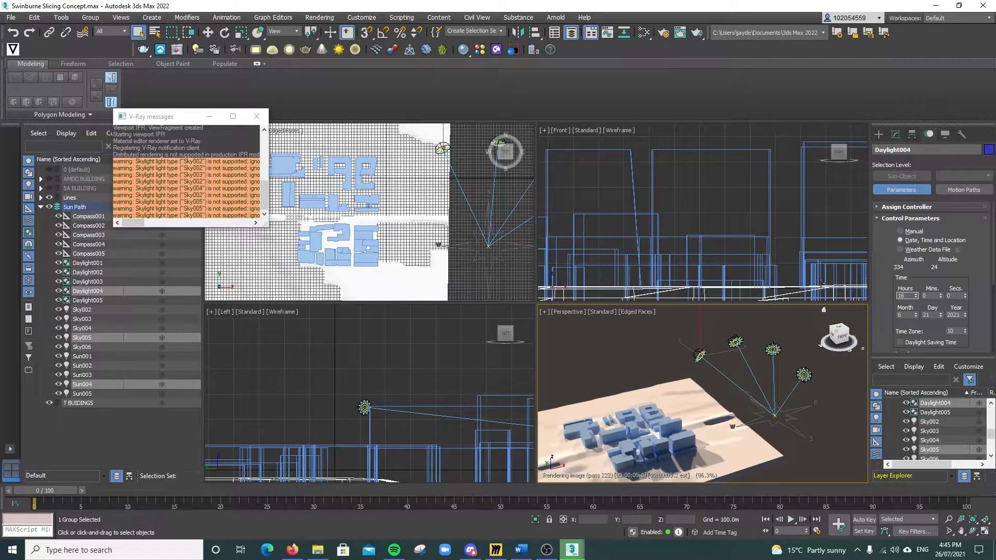
{"action": "left_click", "coordinate": [635, 345]}
- Maximize the Perspective view to examine the building shadows in the live render, and close the V-Ray messages window
{"action": "middle_click_drag", "start_coordinate": [661, 397], "coordinate": [625, 369]}
{"action": "middle_click_drag", "start_coordinate": [643, 413], "coordinate": [665, 390]}
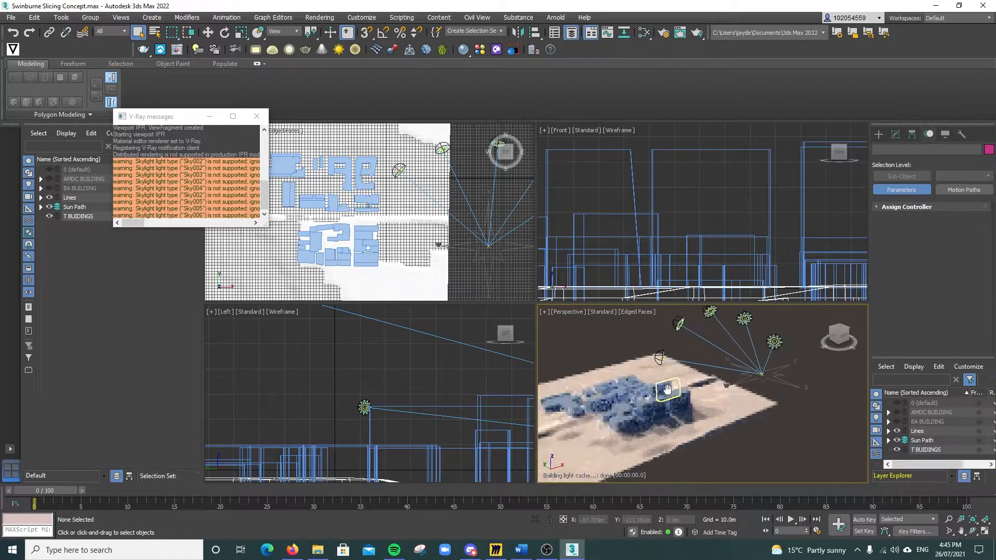
{"action": "left_click", "coordinate": [984, 531]}
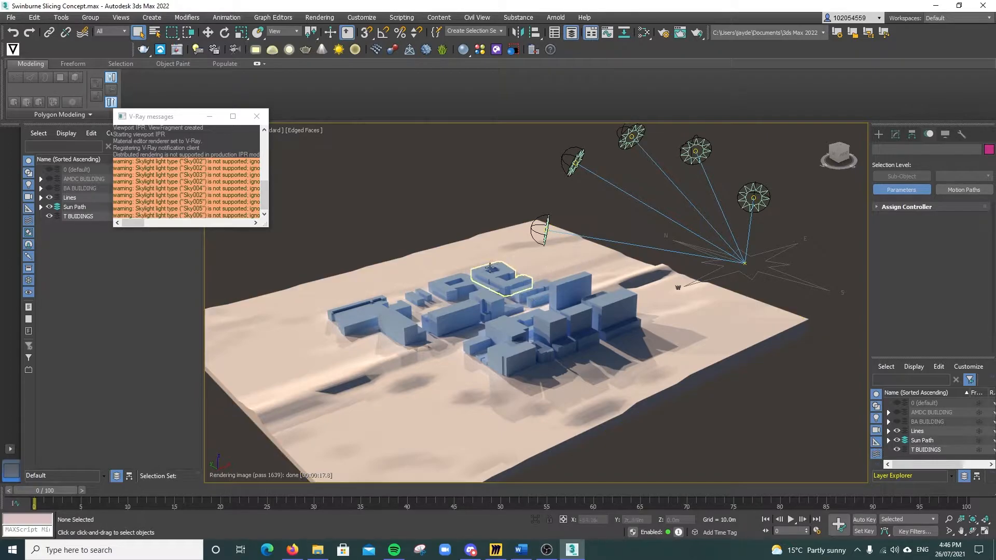
{"action": "middle_click_drag", "start_coordinate": [474, 262], "coordinate": [496, 270], "text": "alt"}
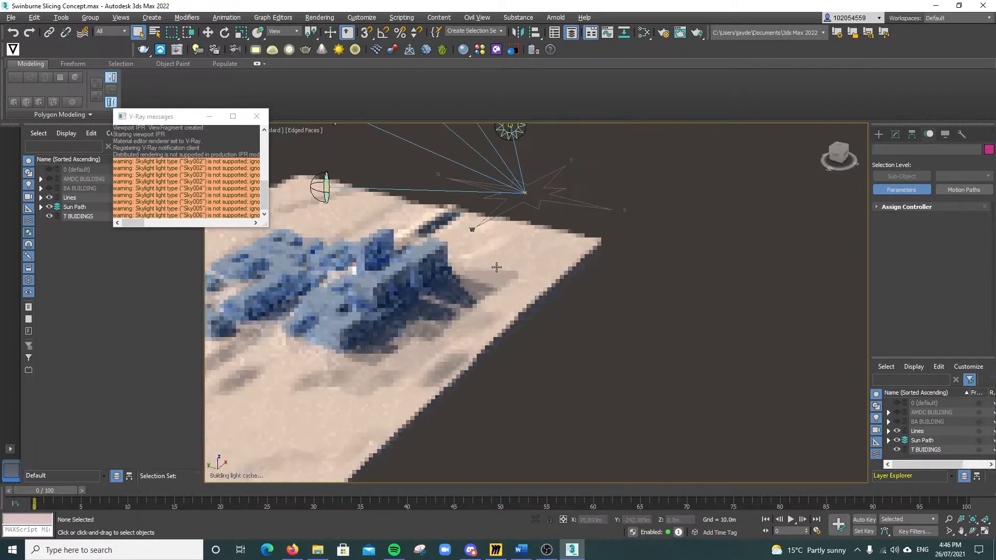
{"action": "middle_click_drag", "start_coordinate": [378, 264], "coordinate": [502, 282]}
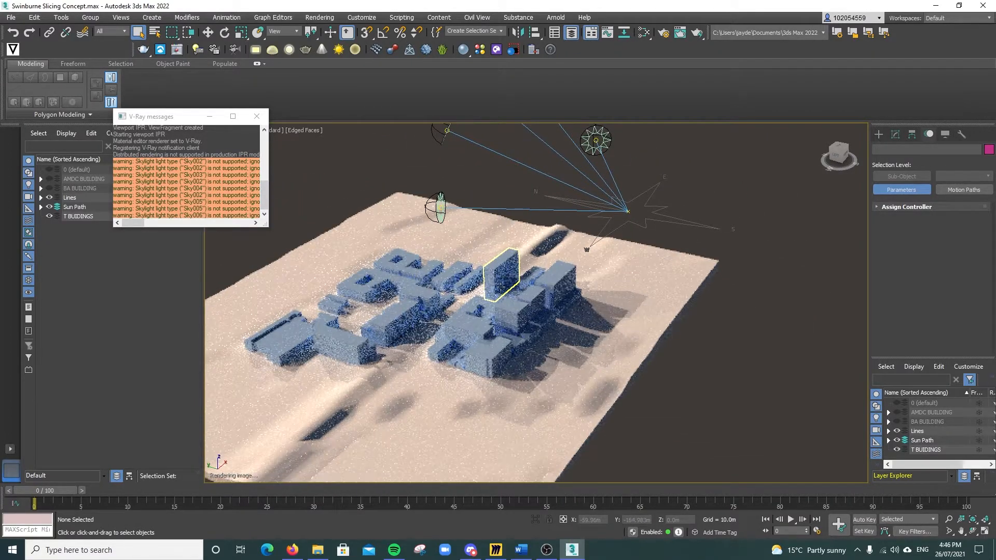
{"action": "scroll", "coordinate": [501, 283], "scroll_direction": "up", "scroll_amount": 2}
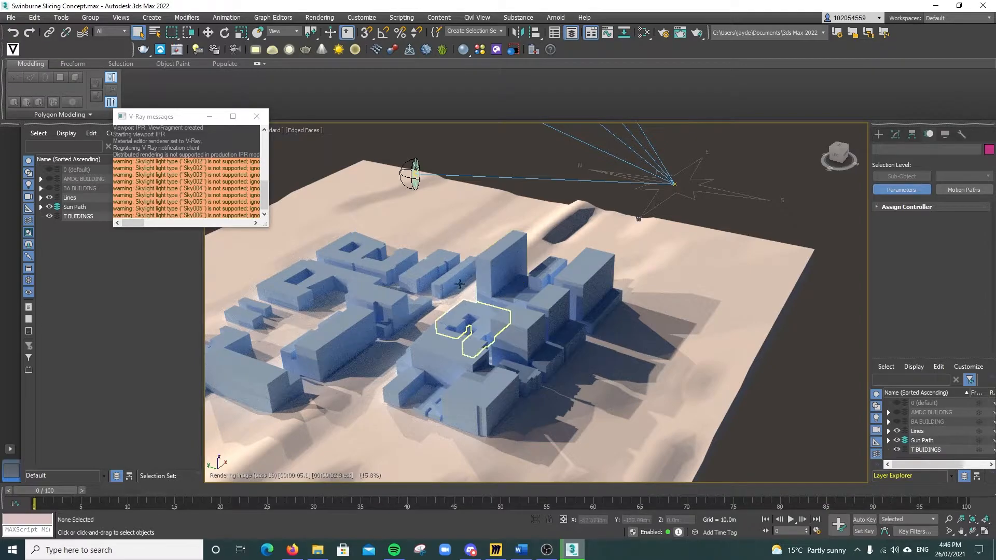
{"action": "left_click", "coordinate": [256, 116]}
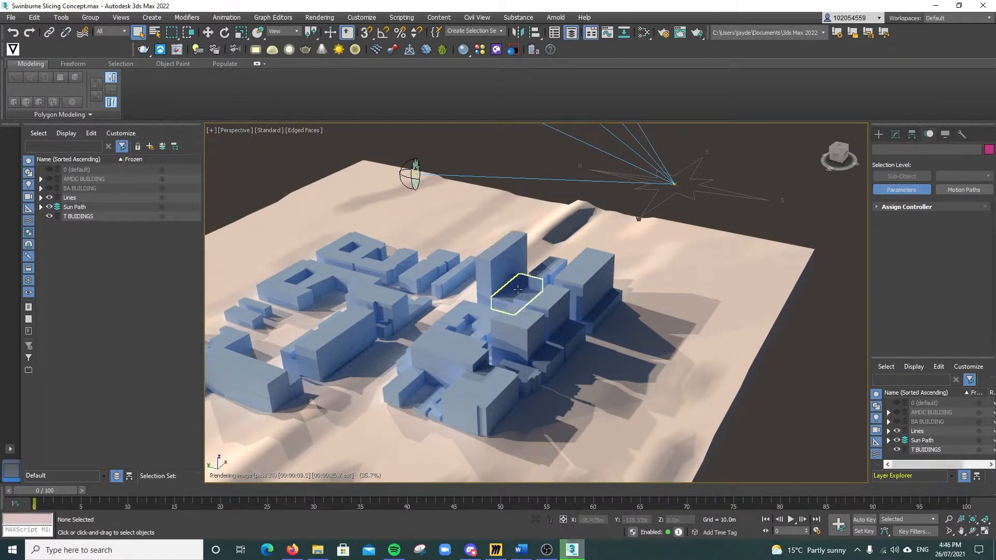
- Restore the four-viewport layout and turn off V-Ray Viewport IPR in the Perspective view
{"action": "left_click", "coordinate": [988, 530]}
{"action": "middle_click_drag", "start_coordinate": [655, 375], "coordinate": [694, 389], "text": "alt"}
{"action": "scroll", "coordinate": [779, 398], "scroll_direction": "up", "scroll_amount": 5}
{"action": "scroll", "coordinate": [779, 398], "scroll_direction": "down", "scroll_amount": 3}
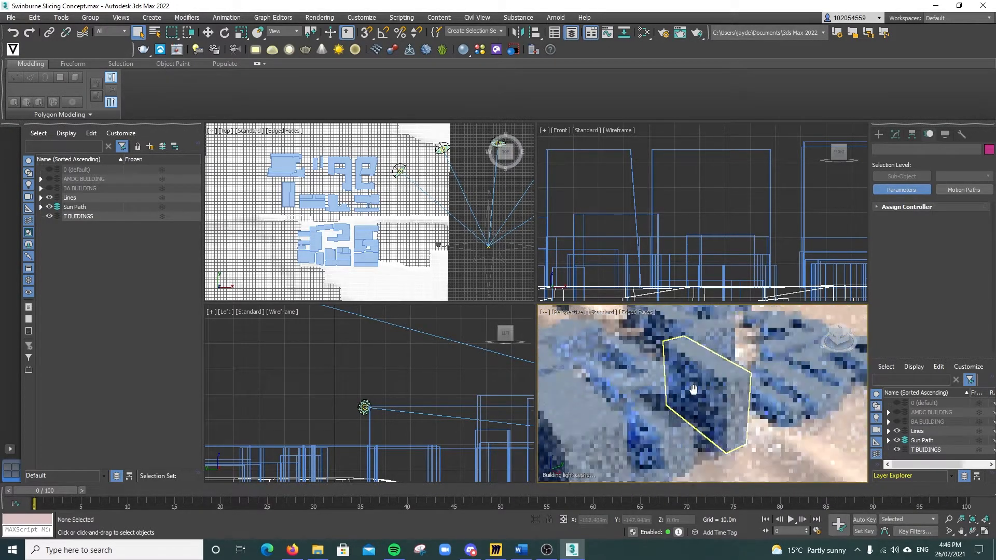
{"action": "left_click", "coordinate": [604, 313]}
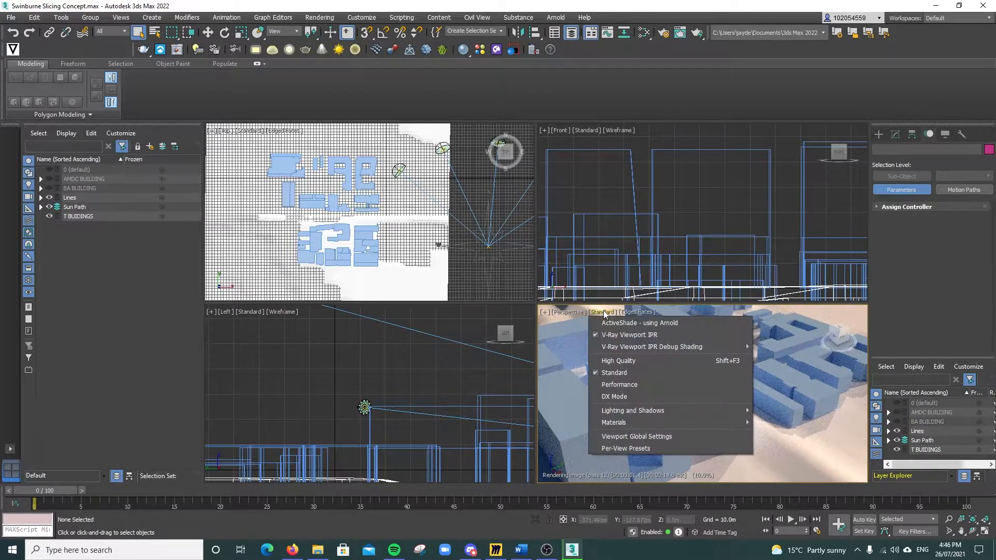
{"action": "left_click", "coordinate": [597, 334]}
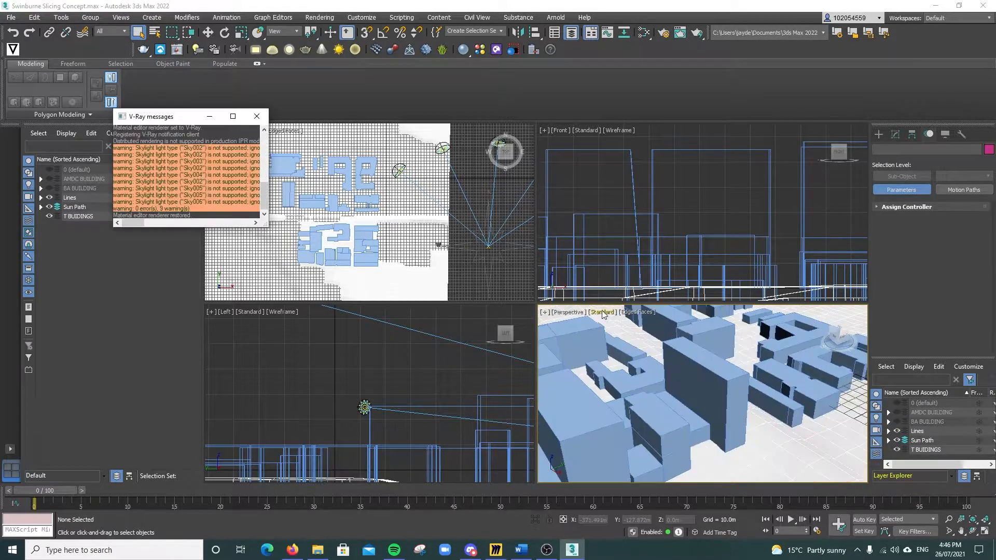
- Enable snapping and create a Box primitive over the tall slab building, snapped to its footprint corners and roof height
{"action": "scroll", "coordinate": [701, 393], "scroll_direction": "down", "scroll_amount": 3}
{"action": "middle_click_drag", "start_coordinate": [701, 393], "coordinate": [759, 415], "text": "alt"}
{"action": "scroll", "coordinate": [776, 414], "scroll_direction": "up", "scroll_amount": 4}
{"action": "scroll", "coordinate": [758, 415], "scroll_direction": "down", "scroll_amount": 3}
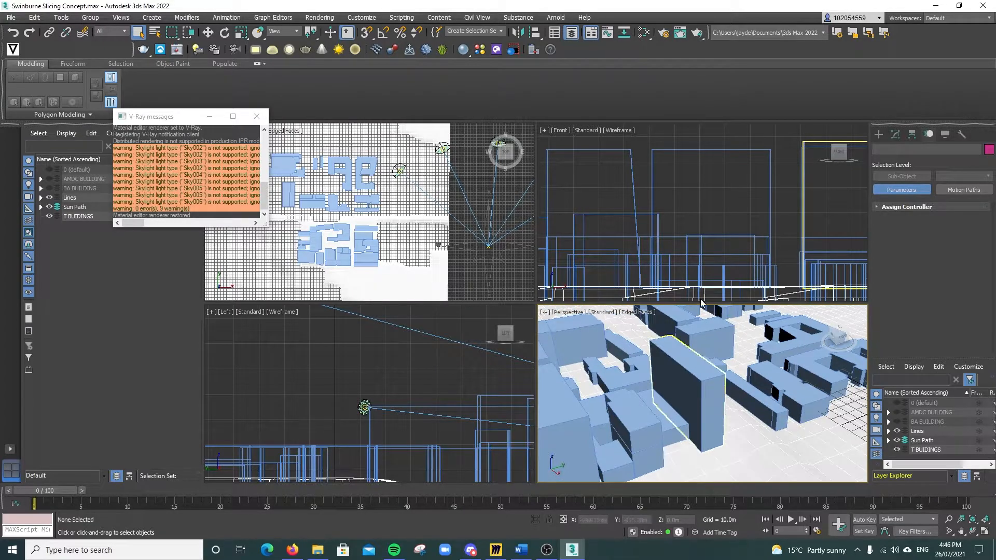
{"action": "left_click", "coordinate": [882, 134]}
{"action": "scroll", "coordinate": [788, 324], "scroll_direction": "down", "scroll_amount": 5}
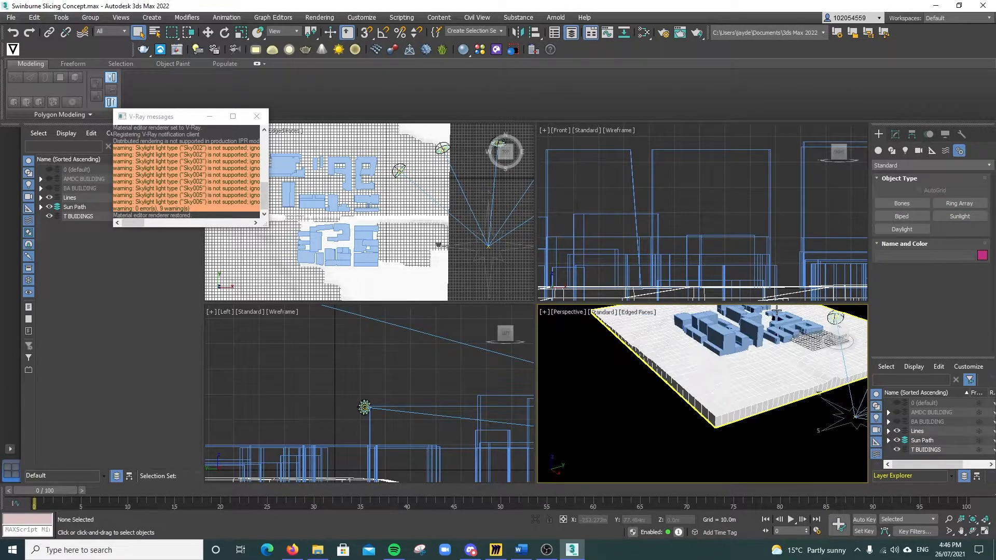
{"action": "middle_click_drag", "start_coordinate": [788, 324], "coordinate": [756, 354]}
{"action": "scroll", "coordinate": [747, 363], "scroll_direction": "up", "scroll_amount": 2}
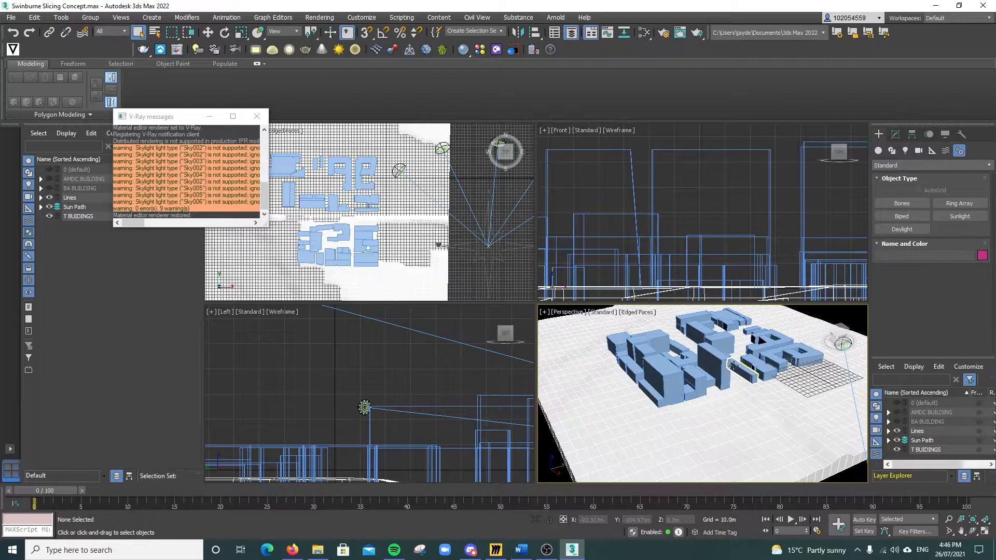
{"action": "left_click", "coordinate": [878, 151]}
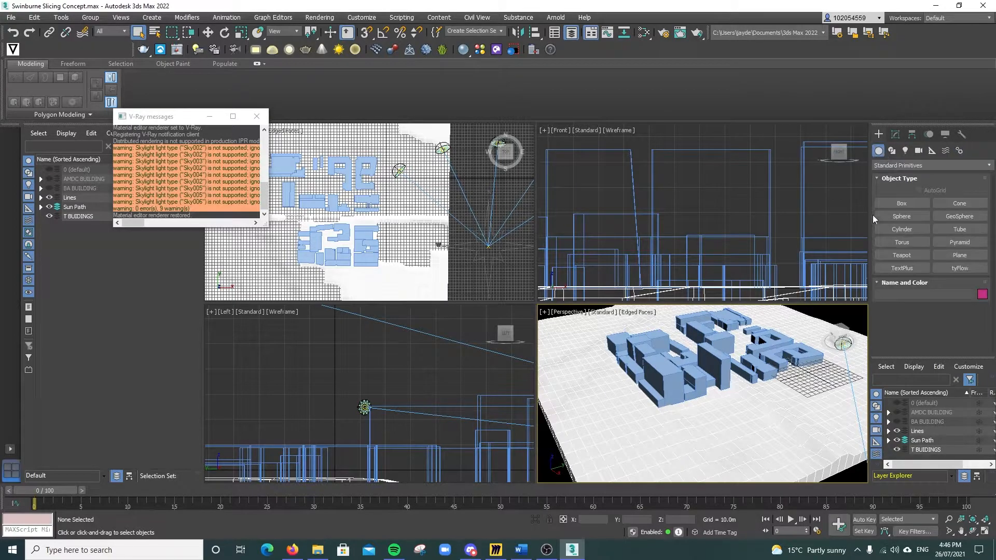
{"action": "left_click", "coordinate": [901, 203]}
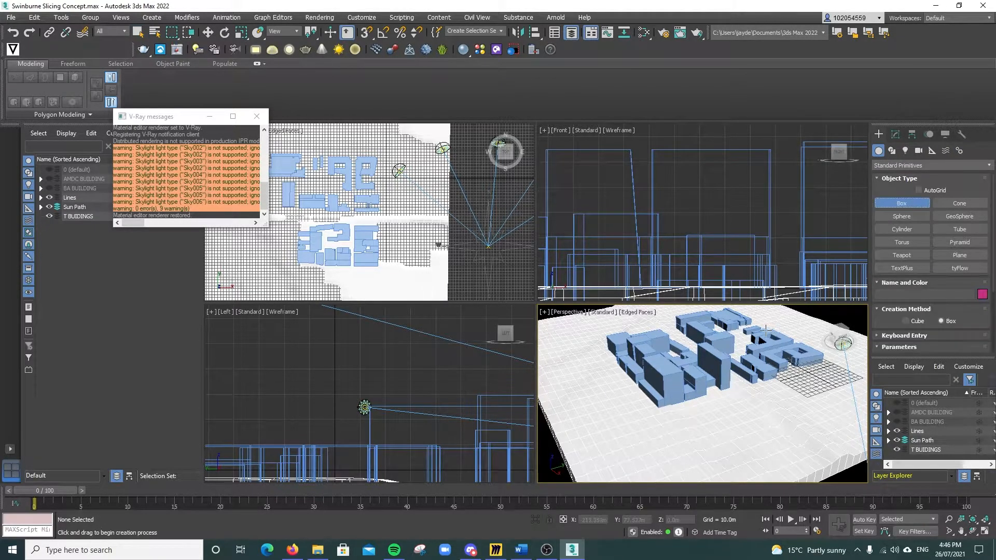
{"action": "middle_click_drag", "start_coordinate": [744, 362], "coordinate": [714, 432], "text": "alt"}
{"action": "scroll", "coordinate": [714, 433], "scroll_direction": "up", "scroll_amount": 4}
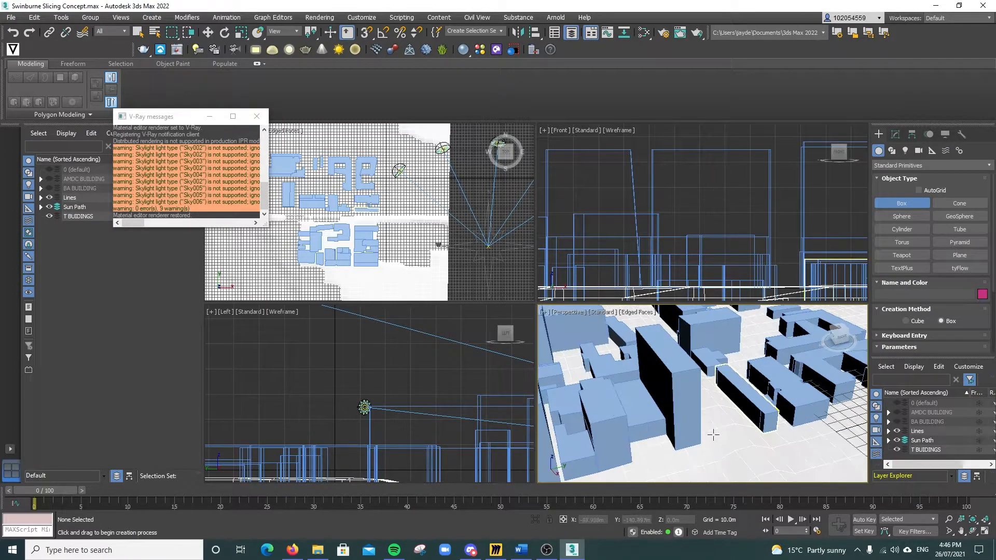
{"action": "key", "text": "s"}
{"action": "left_click_drag", "start_coordinate": [701, 449], "coordinate": [641, 394]}
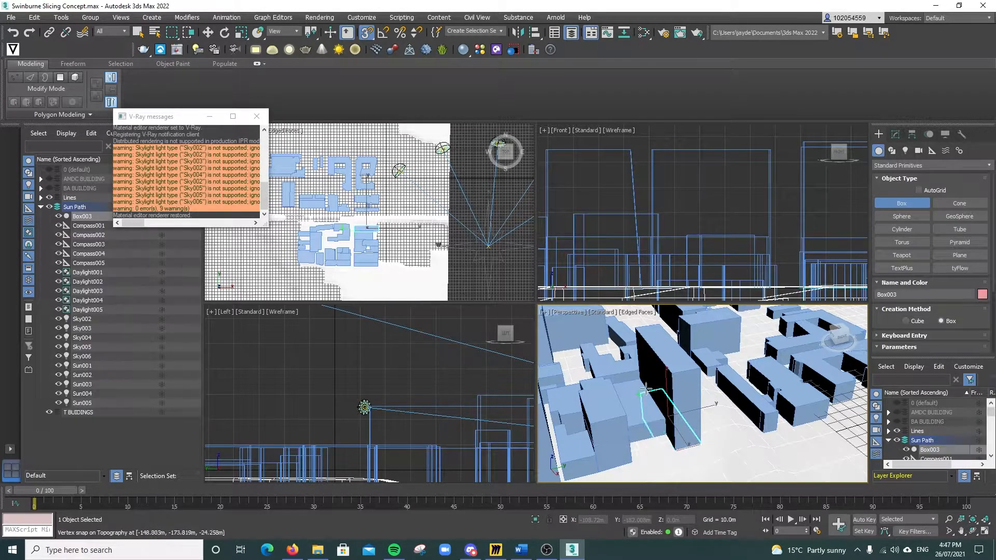
{"action": "left_click", "coordinate": [701, 369]}
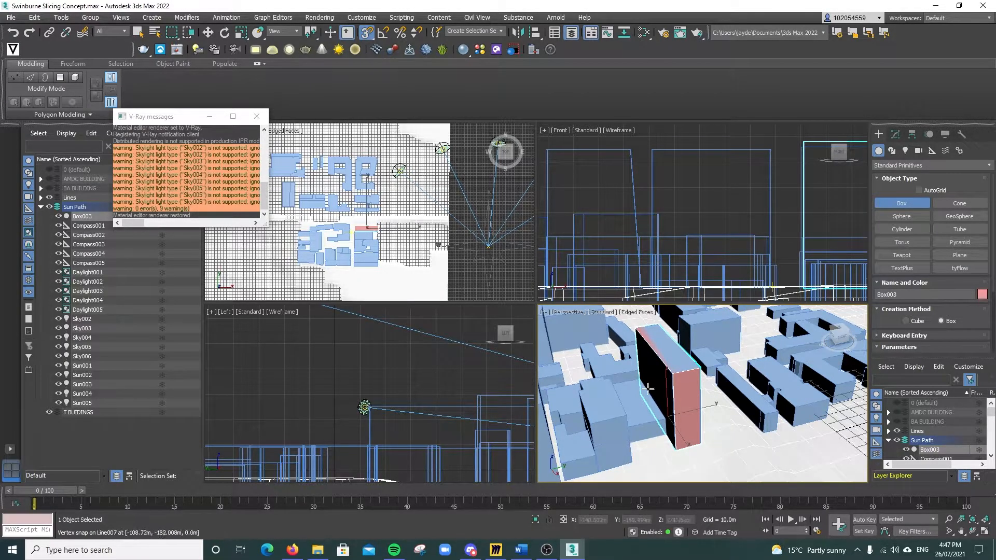
- Close the V-Ray messages window and remove the original blue slab building that overlaps the new box
{"action": "left_click", "coordinate": [256, 116]}
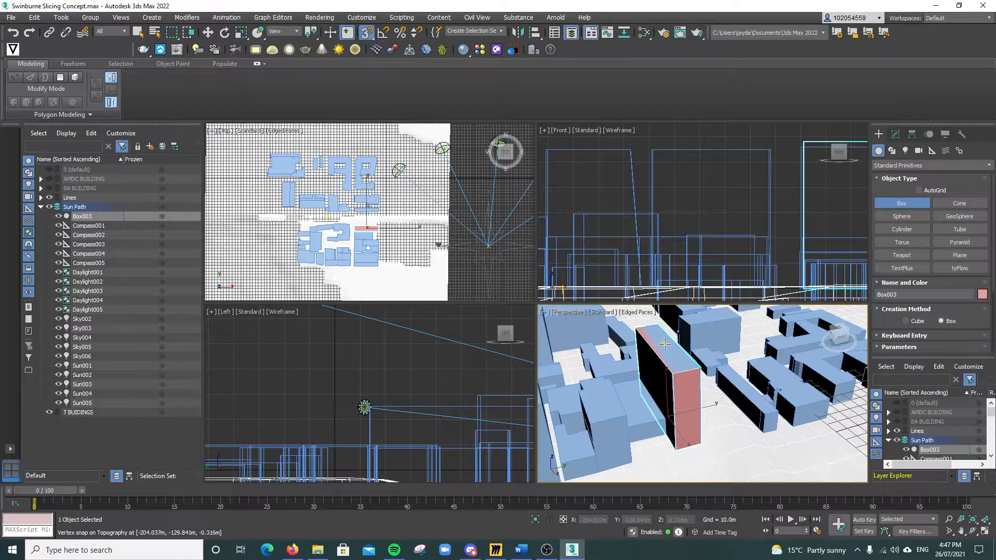
{"action": "left_click", "coordinate": [137, 34]}
{"action": "middle_click_drag", "start_coordinate": [690, 401], "coordinate": [618, 333], "text": "alt"}
{"action": "left_click", "coordinate": [622, 340]}
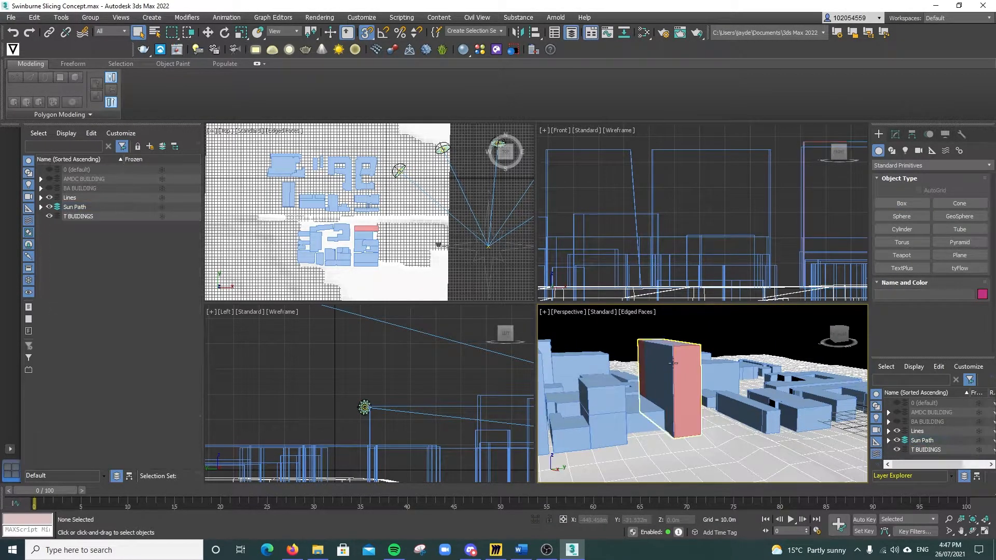
{"action": "left_click", "coordinate": [668, 367]}
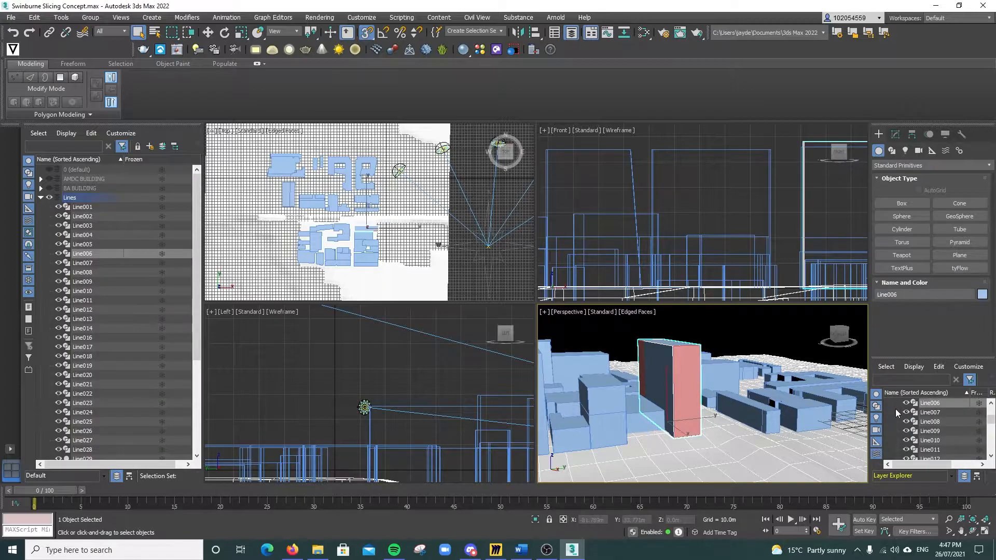
{"action": "left_click", "coordinate": [683, 332]}
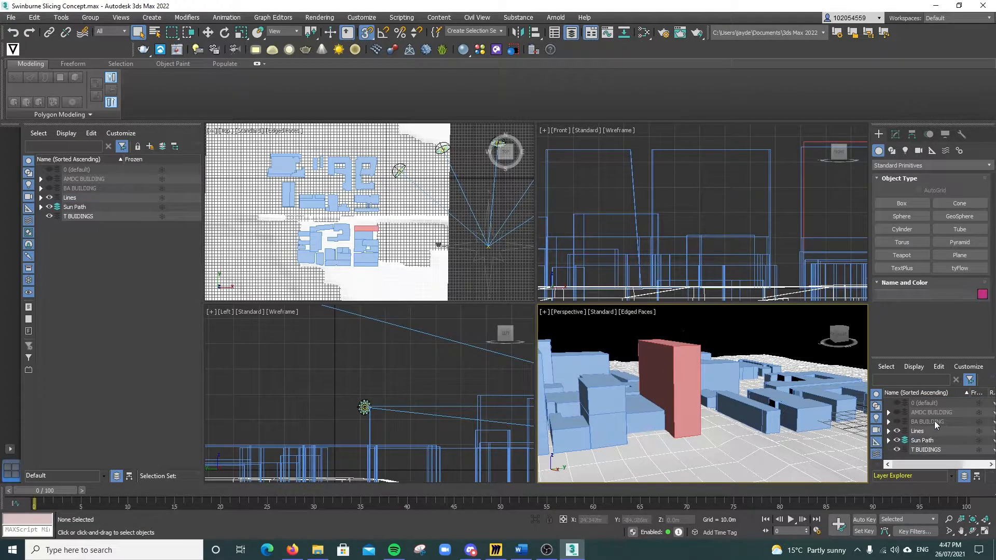
{"action": "left_click", "coordinate": [693, 362]}
{"action": "middle_click_drag", "start_coordinate": [692, 362], "coordinate": [687, 389], "text": "alt"}
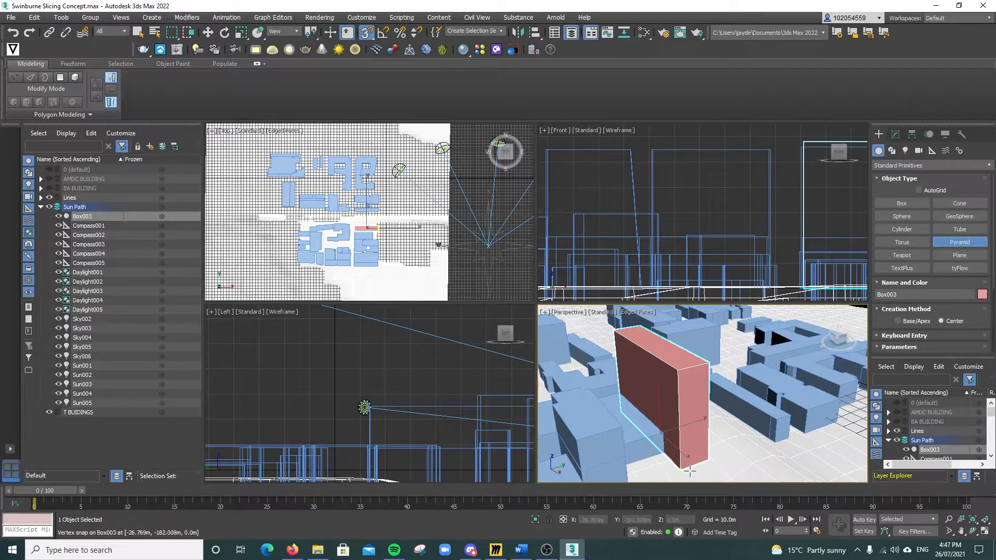
{"action": "left_click_drag", "start_coordinate": [688, 471], "coordinate": [682, 402]}
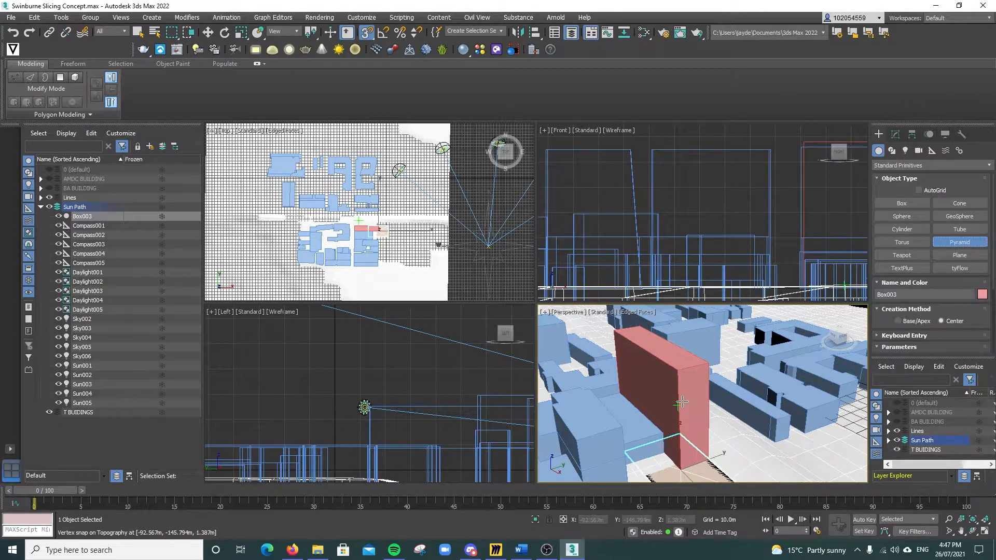
{"action": "left_click_drag", "start_coordinate": [682, 436], "coordinate": [682, 437]}
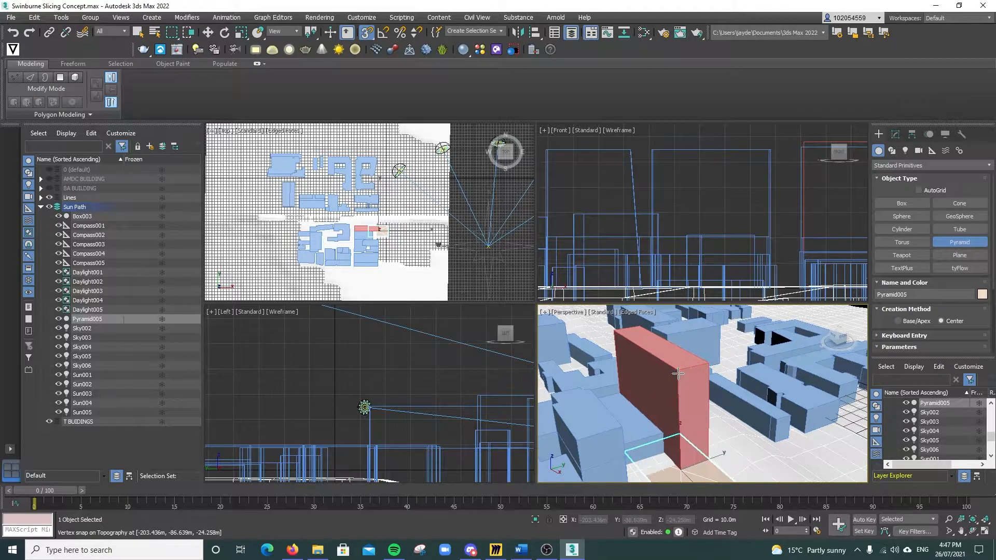
{"action": "right_click", "coordinate": [694, 421]}
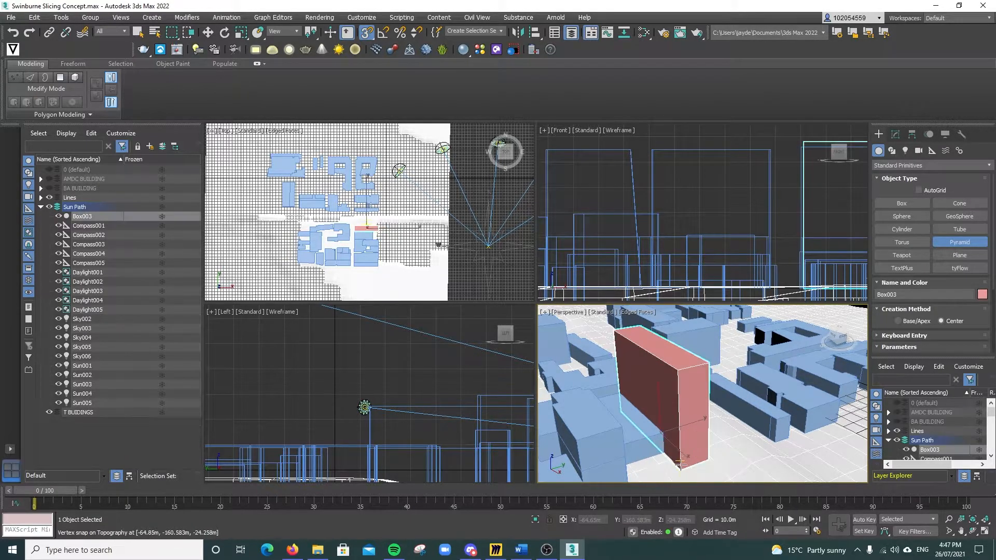
- Create a centre-based pyramid on the red box's near bottom corner, with its apex snapped to the box's top corner
{"action": "left_click_drag", "start_coordinate": [681, 469], "coordinate": [659, 467]}
{"action": "left_click", "coordinate": [680, 371]}
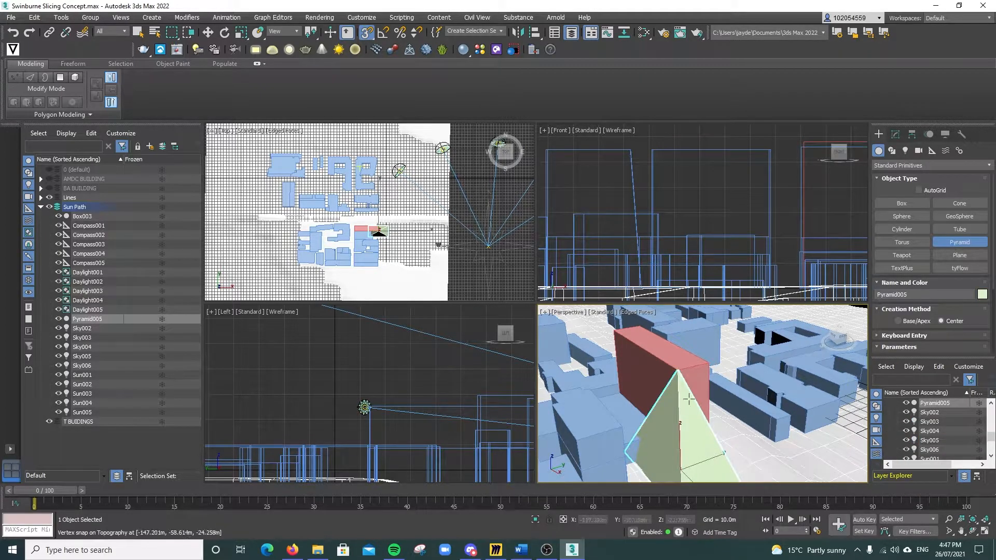
{"action": "scroll", "coordinate": [714, 410], "scroll_direction": "down", "scroll_amount": 4}
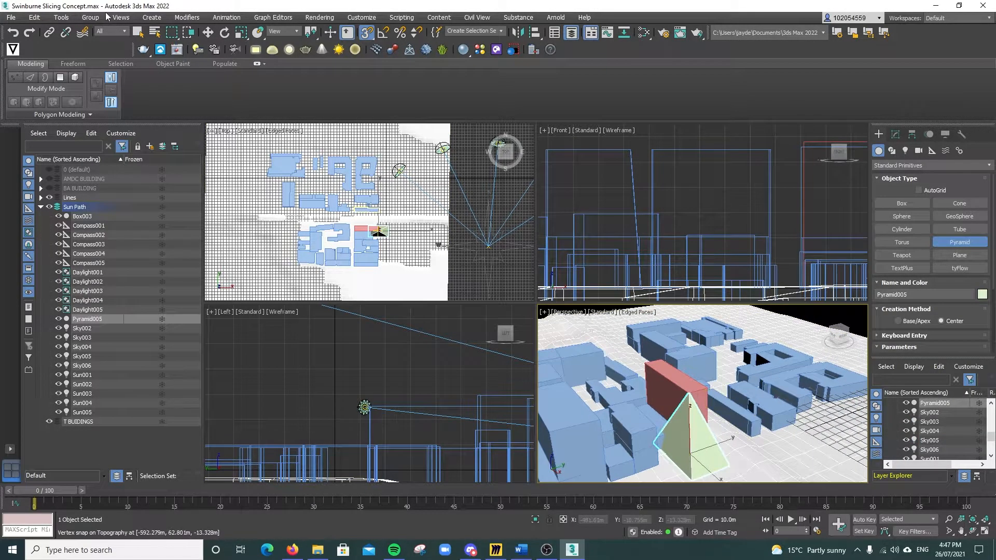
- Rotate the pyramid about -4.7° around Z and set its Y rotation to 180° to turn it upside down
{"action": "left_click", "coordinate": [138, 34]}
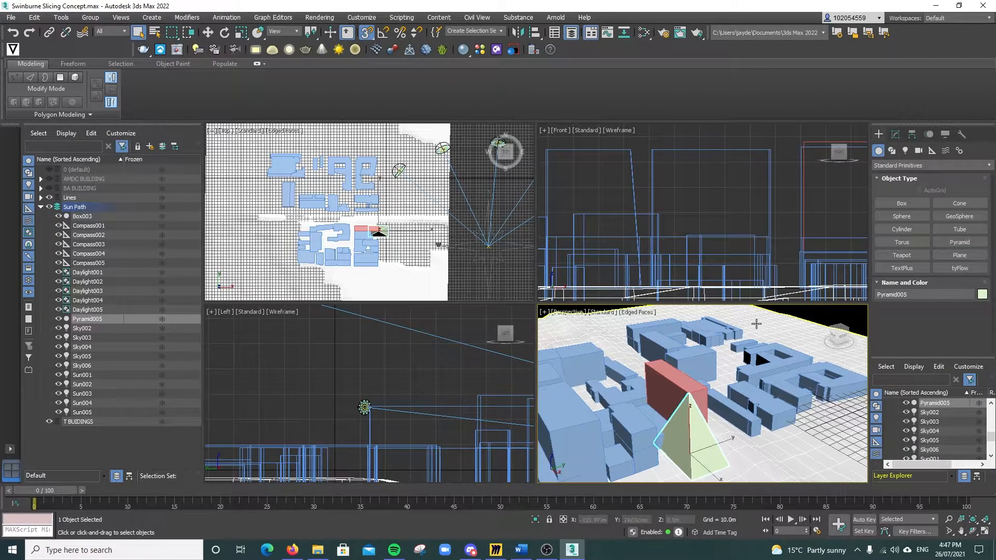
{"action": "middle_click_drag", "start_coordinate": [745, 379], "coordinate": [734, 386]}
{"action": "left_click", "coordinate": [812, 322]}
{"action": "left_click", "coordinate": [675, 449]}
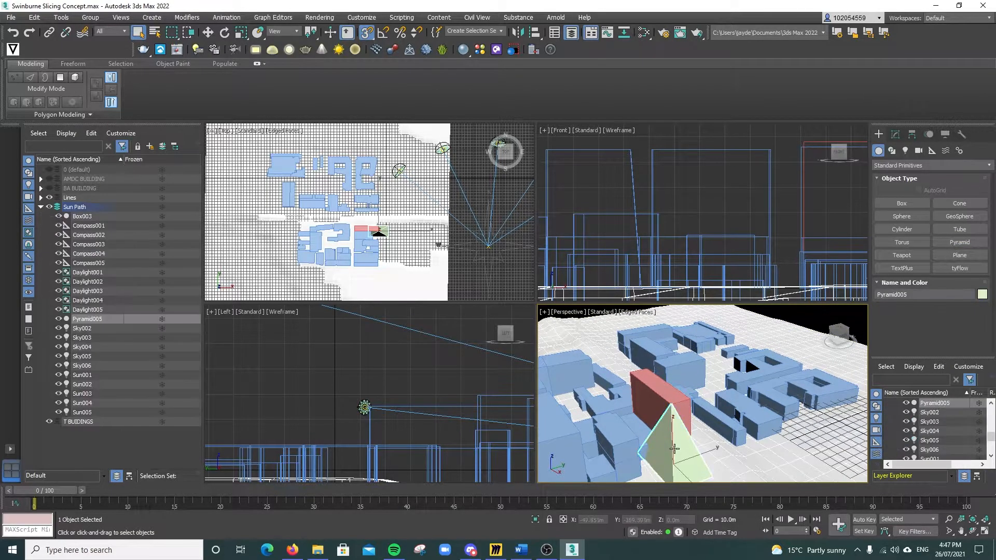
{"action": "left_click", "coordinate": [225, 32]}
{"action": "left_click_drag", "start_coordinate": [699, 521], "coordinate": [698, 517]}
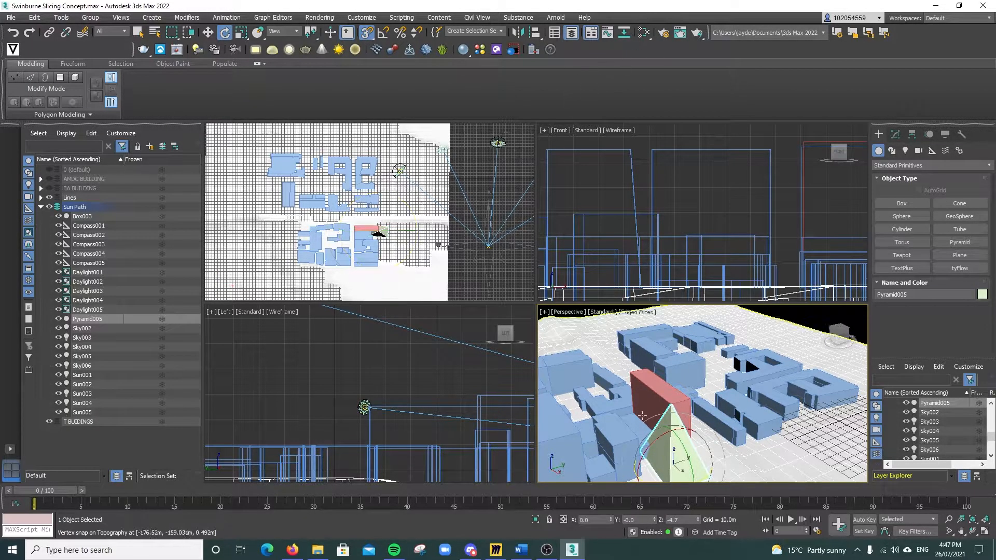
{"action": "left_click_drag", "start_coordinate": [655, 511], "coordinate": [634, 503]}
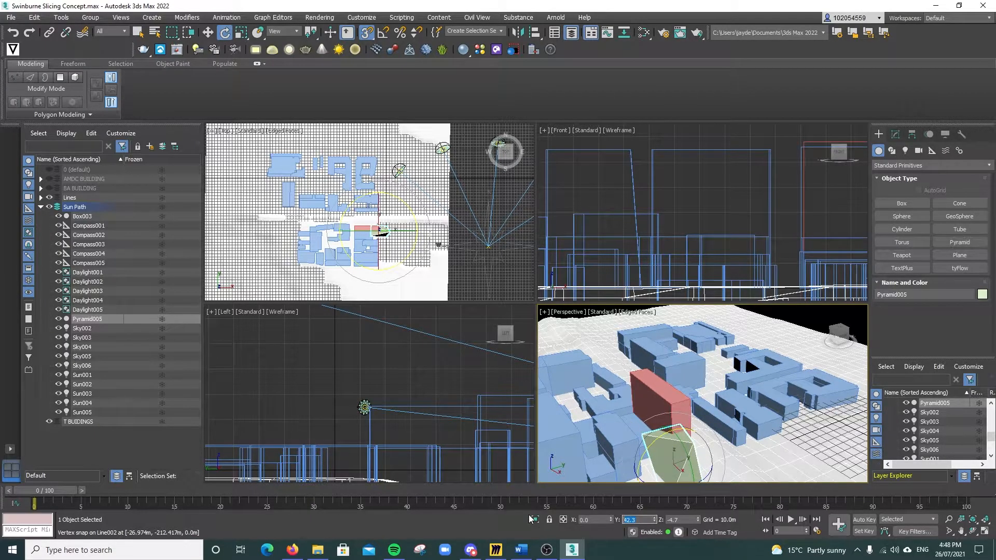
{"action": "key", "text": "Return"}
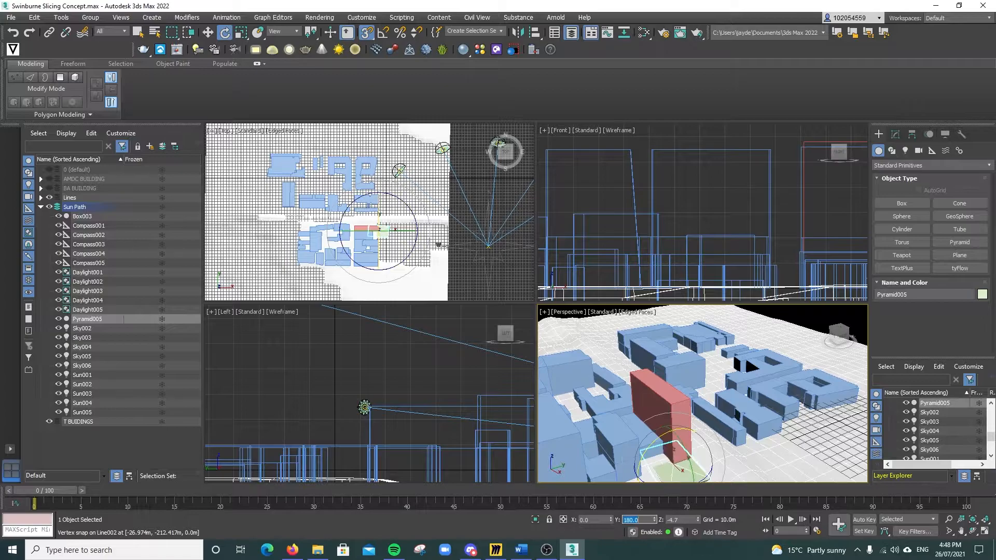
- Try to raise the inverted pyramid by moving it upward from its apex below the terrain
{"action": "left_click", "coordinate": [208, 32]}
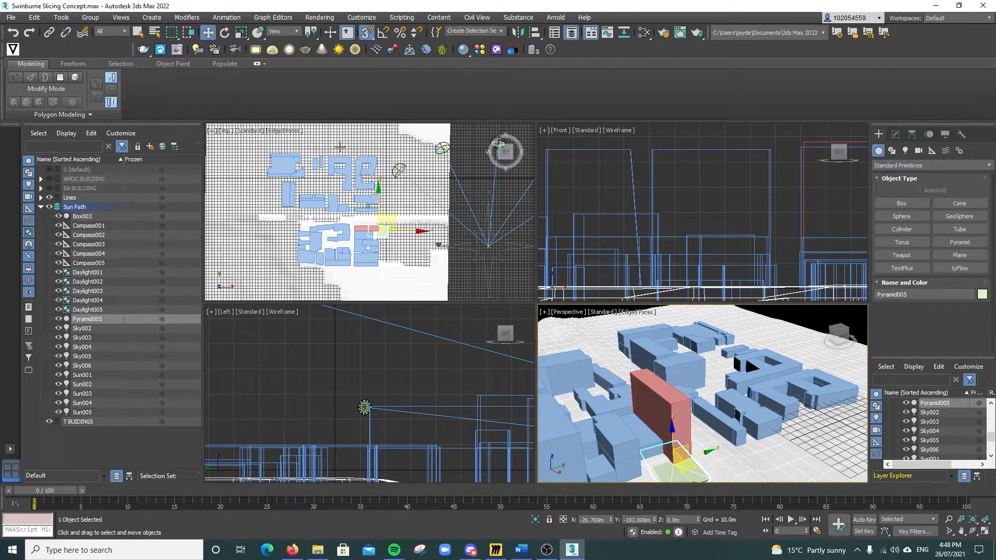
{"action": "middle_click_drag", "start_coordinate": [673, 435], "coordinate": [666, 412]}
{"action": "middle_click_drag", "start_coordinate": [666, 461], "coordinate": [665, 408]}
{"action": "left_click_drag", "start_coordinate": [667, 451], "coordinate": [666, 381]}
{"action": "scroll", "coordinate": [666, 381], "scroll_direction": "up", "scroll_amount": 3}
{"action": "left_click", "coordinate": [668, 405]}
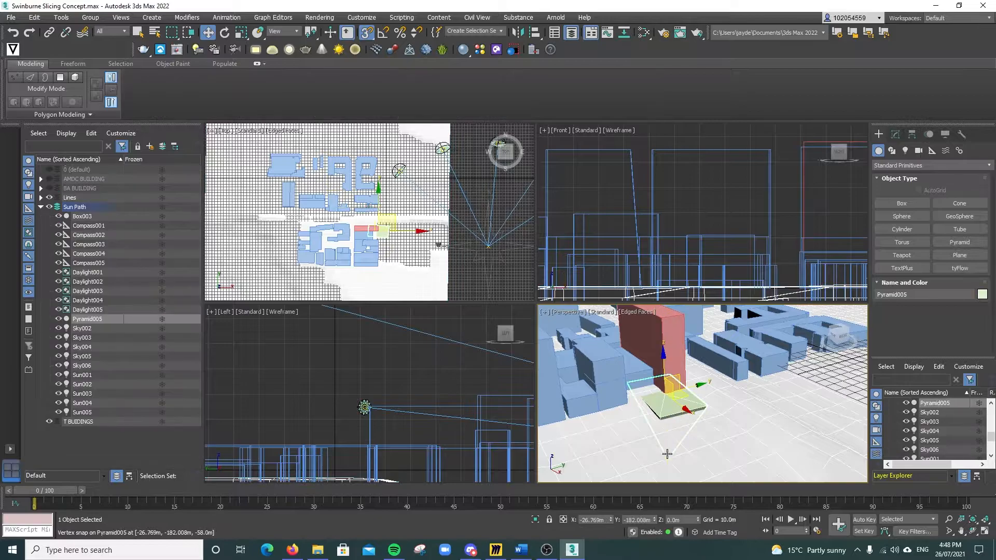
{"action": "left_click", "coordinate": [667, 463]}
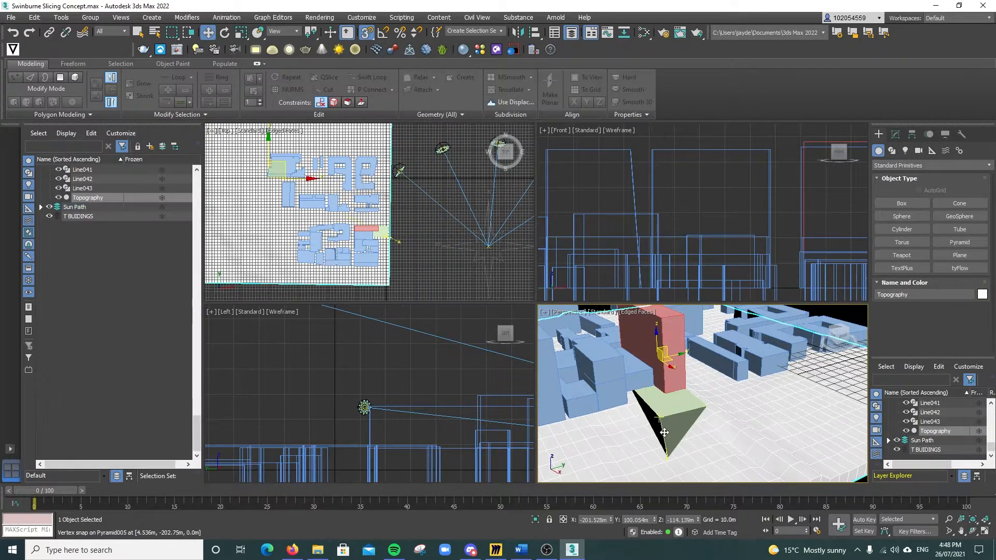
{"action": "left_click_drag", "start_coordinate": [689, 422], "coordinate": [677, 414]}
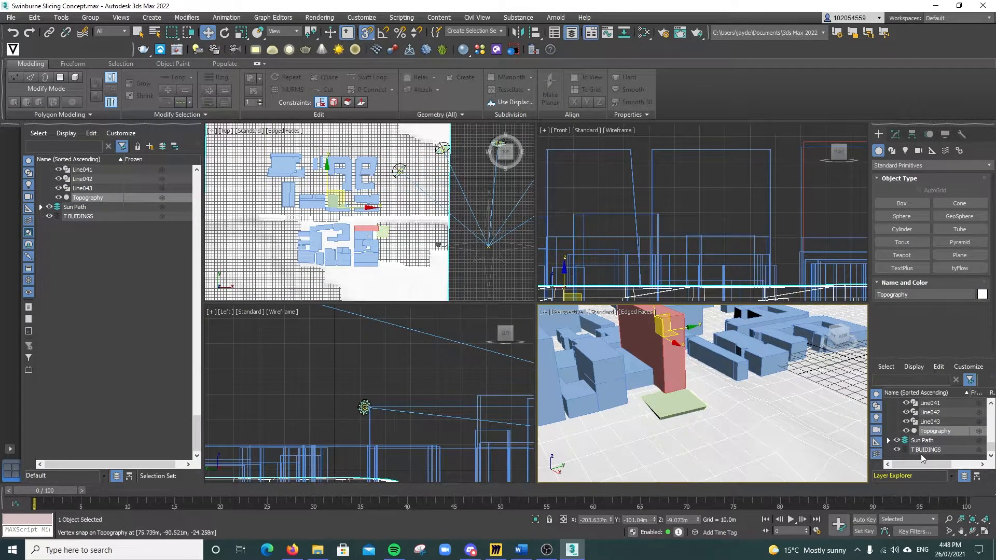
- Freeze the Topography object and move the inverted pyramid up to Z 58 m, snapping its apex to the box's base corner
{"action": "left_click", "coordinate": [979, 431]}
{"action": "left_click", "coordinate": [671, 451]}
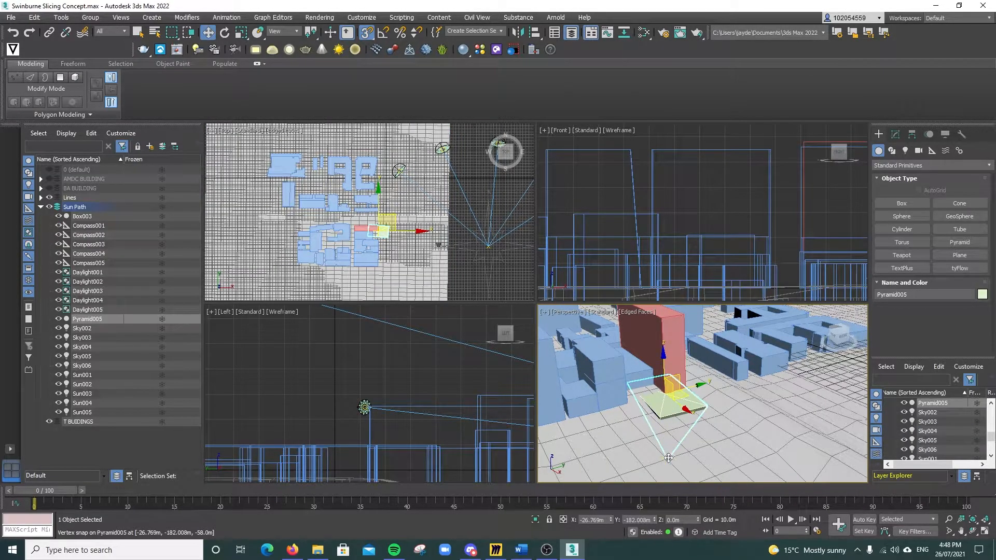
{"action": "left_click_drag", "start_coordinate": [668, 458], "coordinate": [664, 410]}
{"action": "middle_click_drag", "start_coordinate": [667, 394], "coordinate": [746, 357], "text": "alt"}
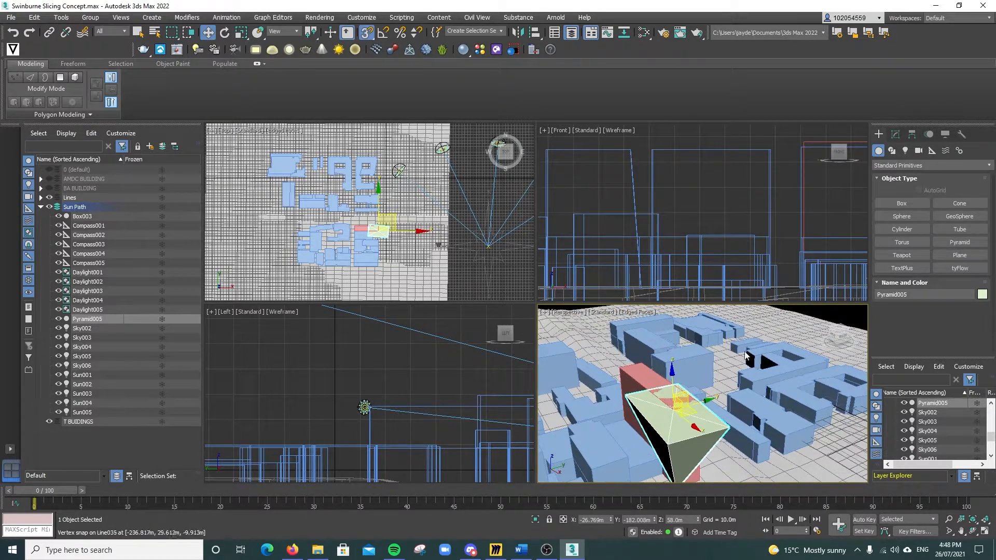
- Rotate the inverted pyramid around its vertical axis to about 33° so that it cuts diagonally across the box's corner
{"action": "left_click", "coordinate": [811, 314]}
{"action": "left_click", "coordinate": [651, 400]}
{"action": "scroll", "coordinate": [649, 396], "scroll_direction": "down", "scroll_amount": 3}
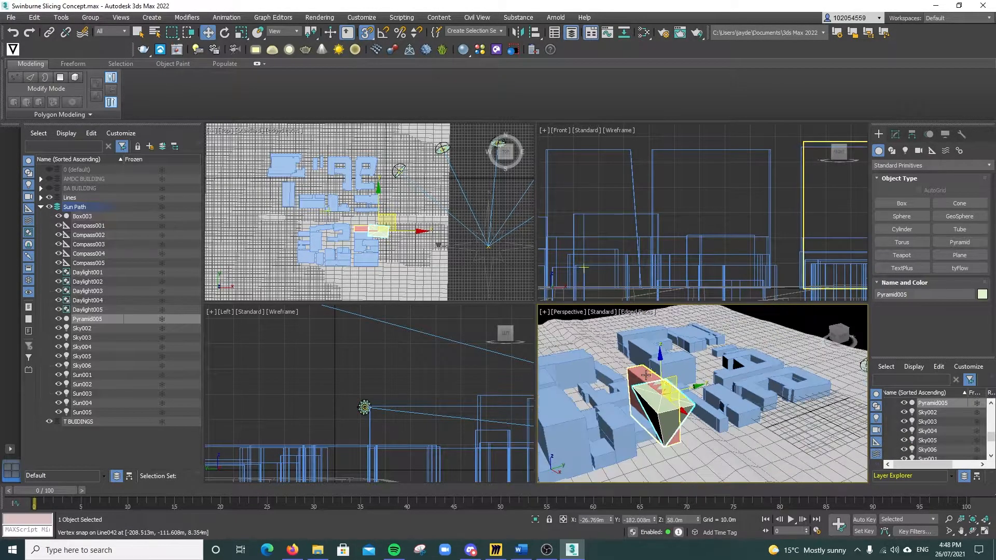
{"action": "scroll", "coordinate": [682, 394], "scroll_direction": "up", "scroll_amount": 2}
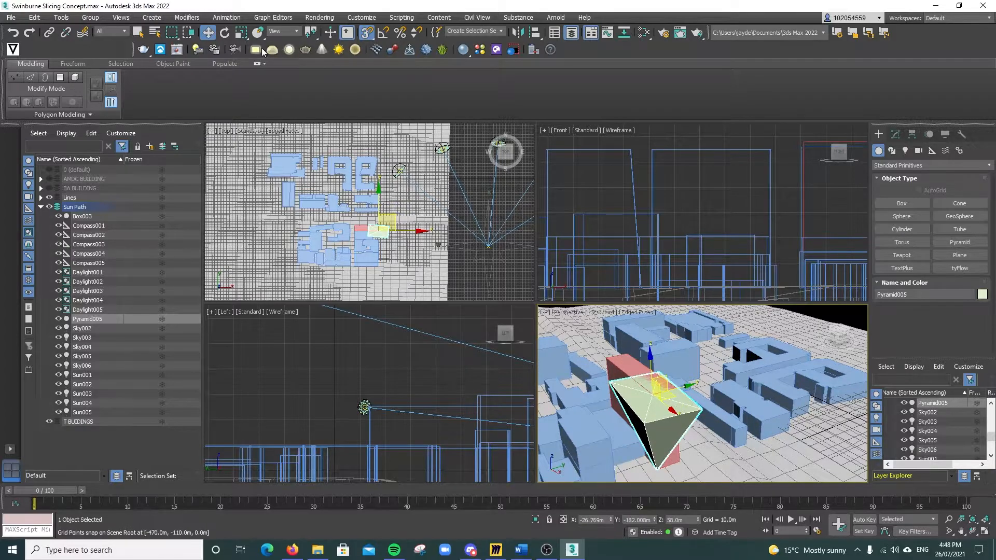
{"action": "left_click", "coordinate": [224, 32]}
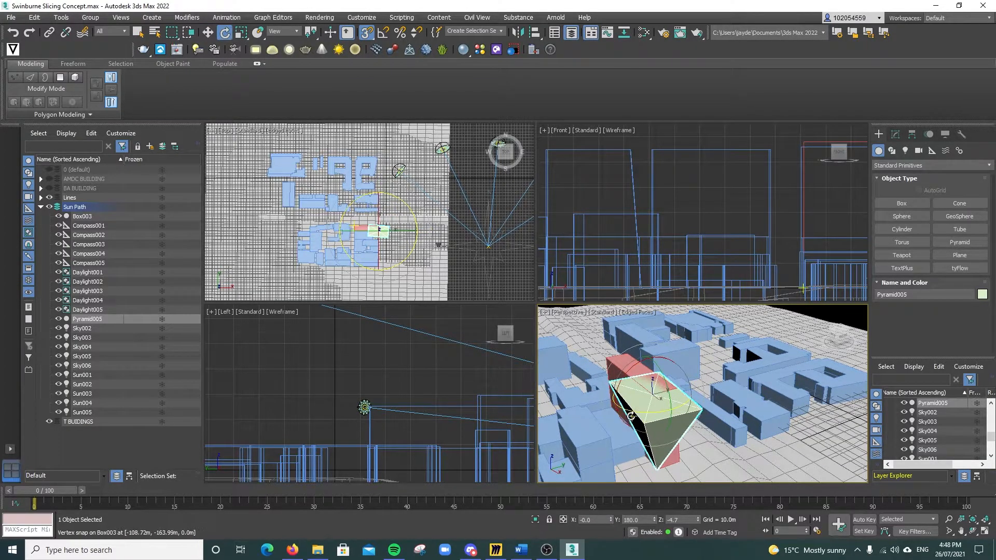
{"action": "left_click_drag", "start_coordinate": [632, 413], "coordinate": [665, 424]}
{"action": "middle_click_drag", "start_coordinate": [727, 392], "coordinate": [644, 412], "text": "alt"}
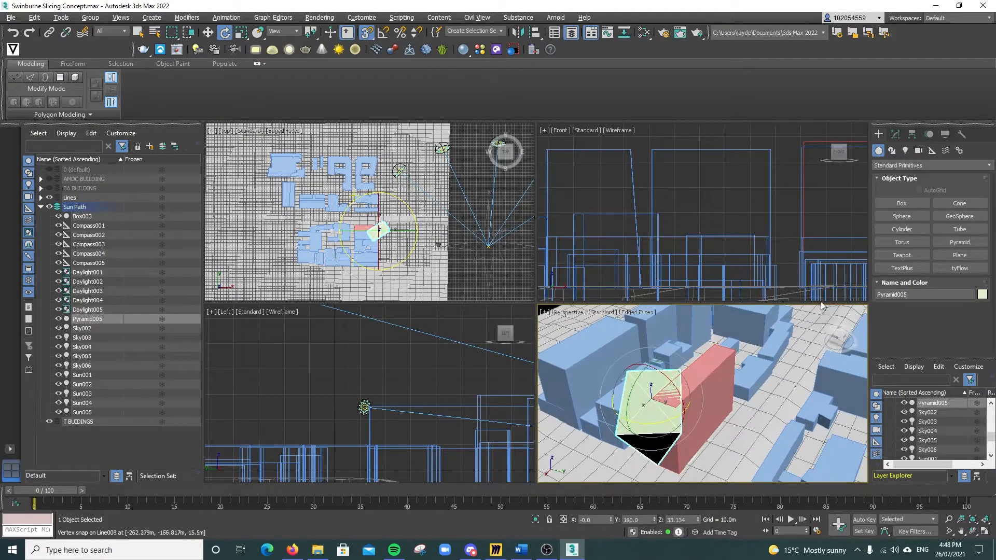
- Adjust the pyramid's width to about 110.5 m and depth to about 27.9 m, and its Z rotation to about 24°
{"action": "left_click", "coordinate": [896, 135]}
{"action": "left_click_drag", "start_coordinate": [960, 314], "coordinate": [965, 322]}
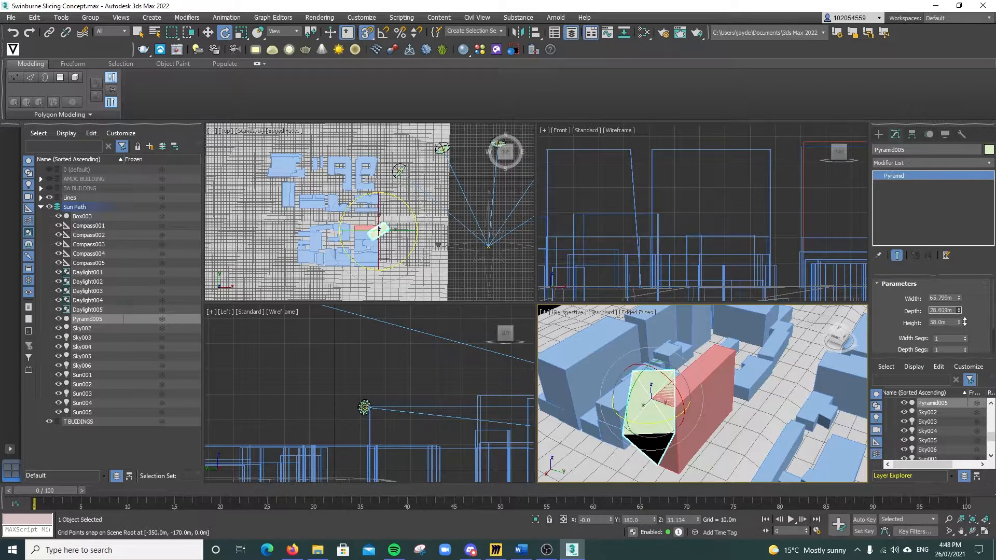
{"action": "left_click_drag", "start_coordinate": [647, 421], "coordinate": [640, 431]}
{"action": "left_click_drag", "start_coordinate": [959, 300], "coordinate": [963, 261]}
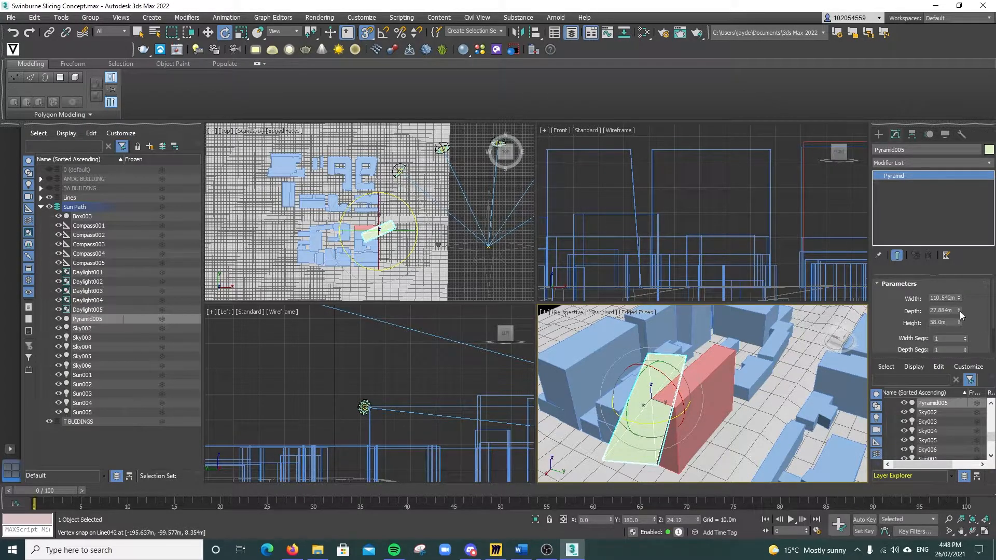
- Increase the inverted pyramid's depth to about 31 m so that it overlaps more of the box's corner
{"action": "left_click_drag", "start_coordinate": [960, 311], "coordinate": [966, 306]}
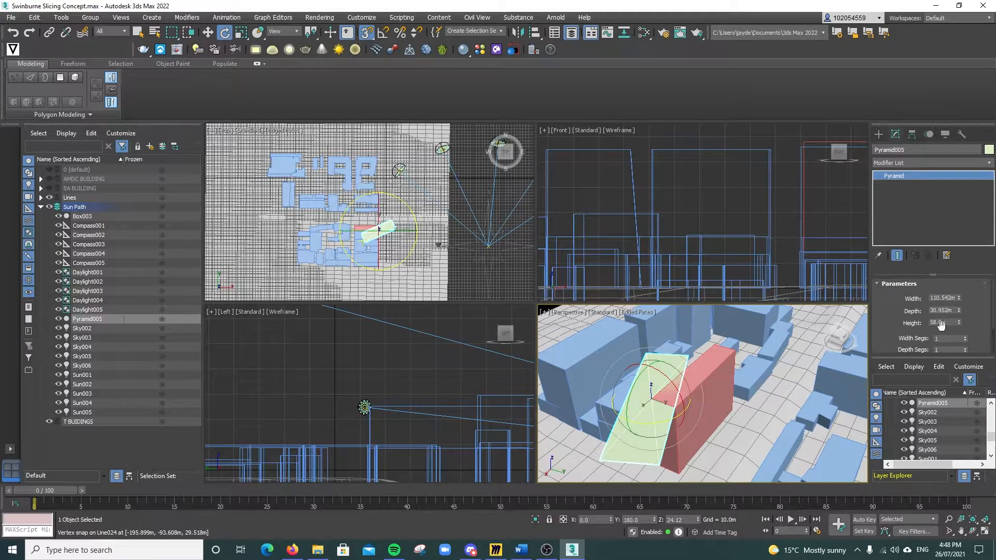
{"action": "scroll", "coordinate": [670, 400], "scroll_direction": "down", "scroll_amount": 3}
{"action": "middle_click_drag", "start_coordinate": [670, 400], "coordinate": [768, 364], "text": "alt"}
- Make the box a Boolean compound object with Subtract and add the inverted pyramid as the operand that cuts it
{"action": "key", "text": "q"}
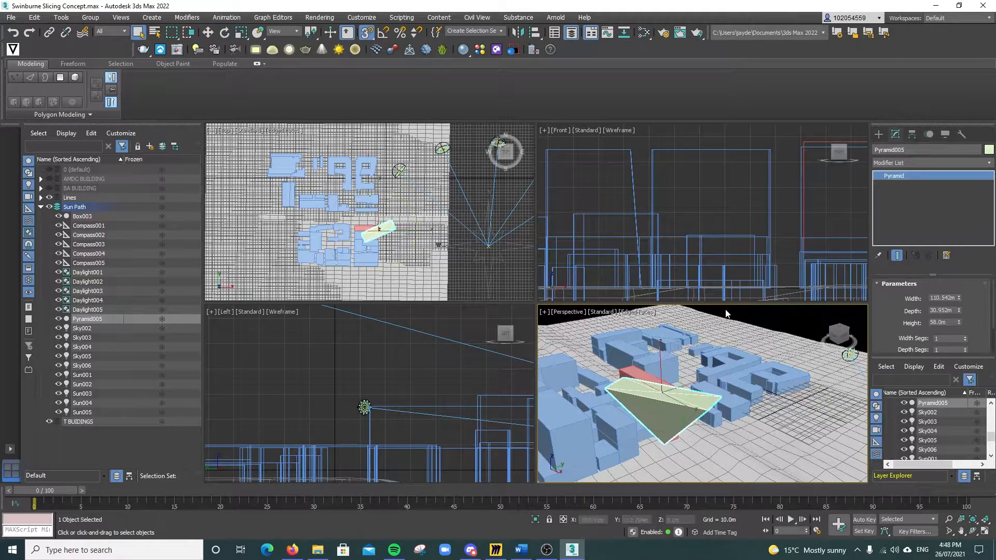
{"action": "left_click", "coordinate": [640, 377]}
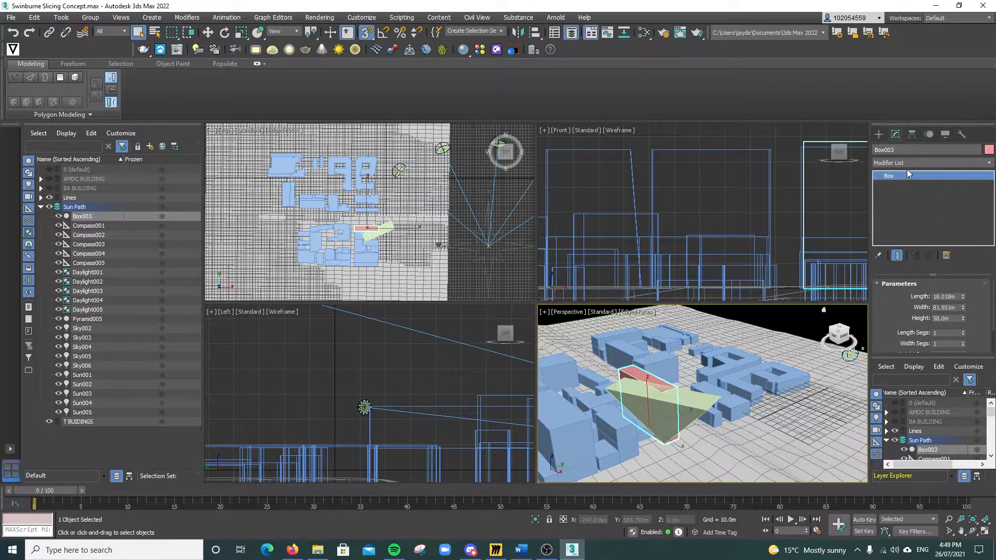
{"action": "left_click", "coordinate": [877, 136]}
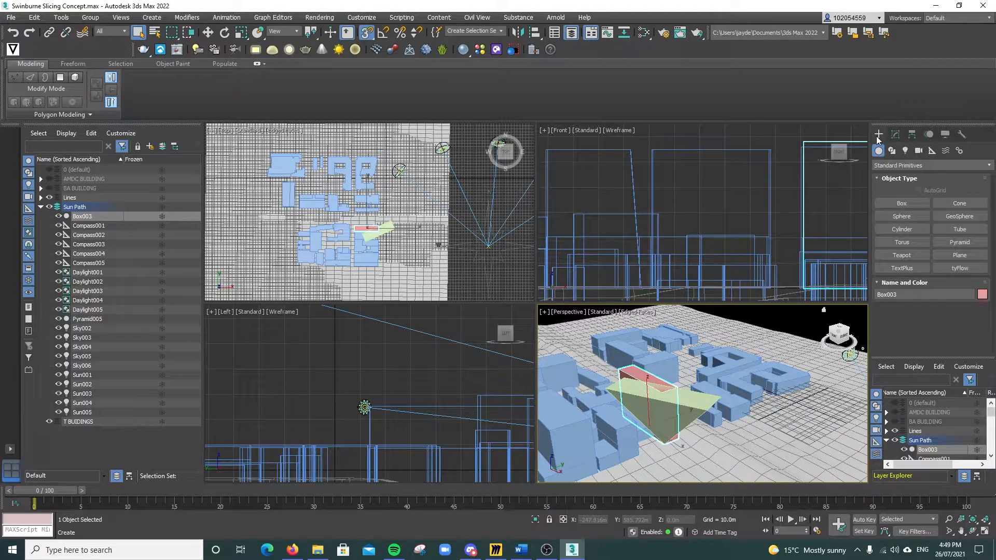
{"action": "left_click", "coordinate": [892, 164]}
{"action": "left_click", "coordinate": [901, 191]}
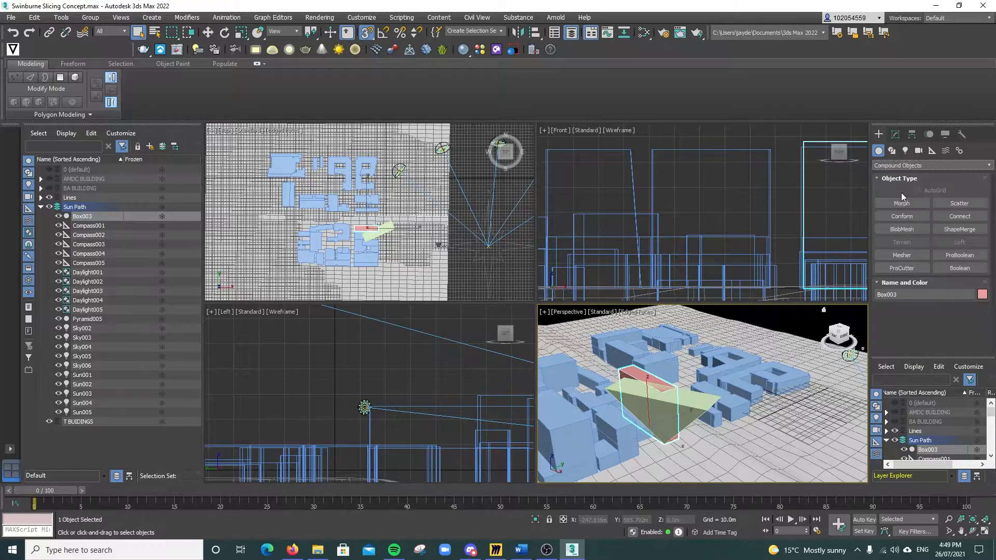
{"action": "left_click", "coordinate": [956, 269]}
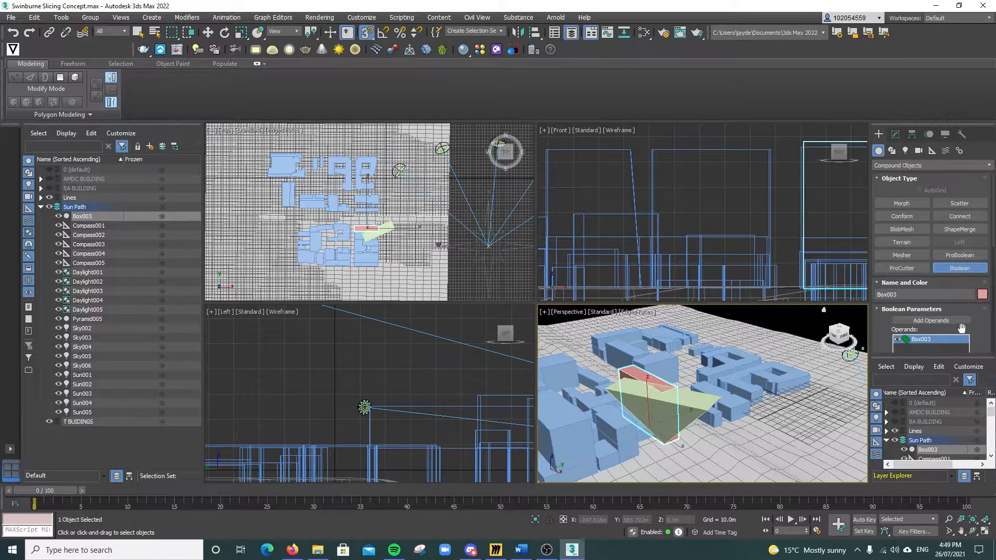
{"action": "scroll", "coordinate": [960, 329], "scroll_direction": "down", "scroll_amount": 5}
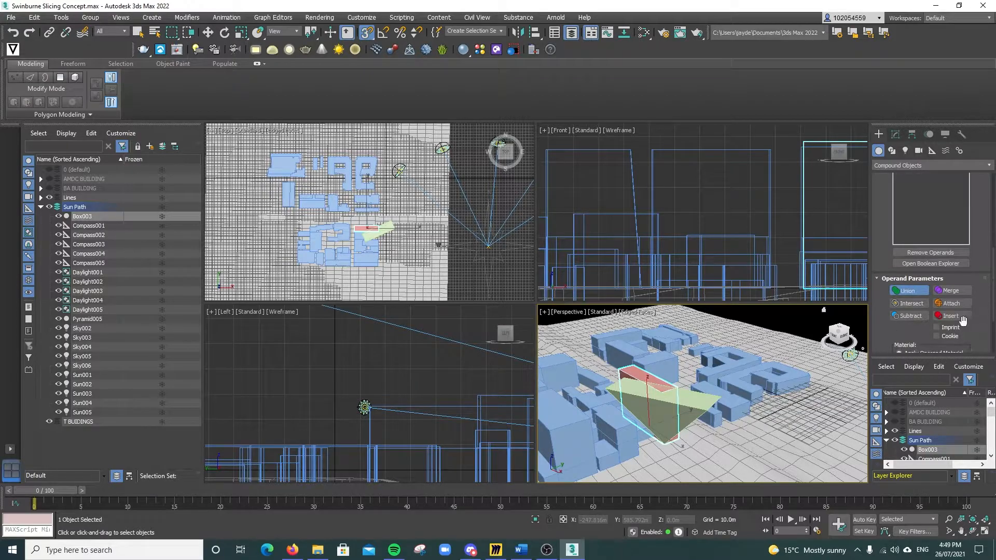
{"action": "left_click", "coordinate": [920, 321]}
{"action": "scroll", "coordinate": [976, 248], "scroll_direction": "up", "scroll_amount": 5}
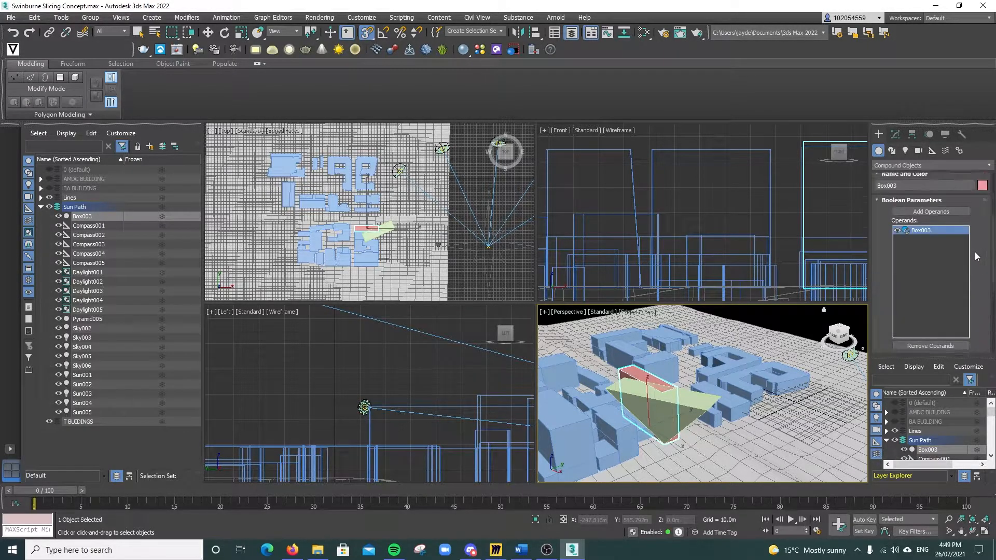
{"action": "left_click", "coordinate": [960, 244]}
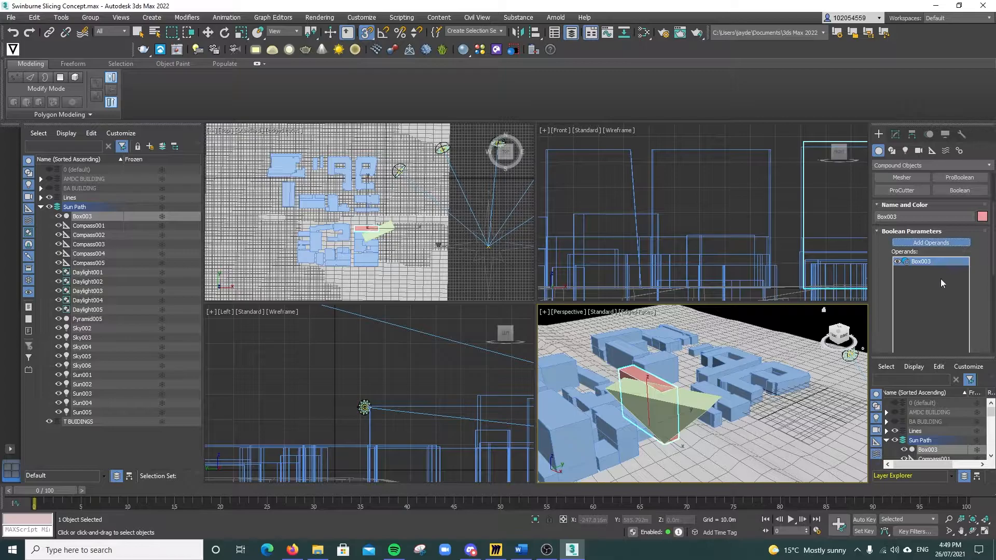
{"action": "left_click", "coordinate": [696, 410]}
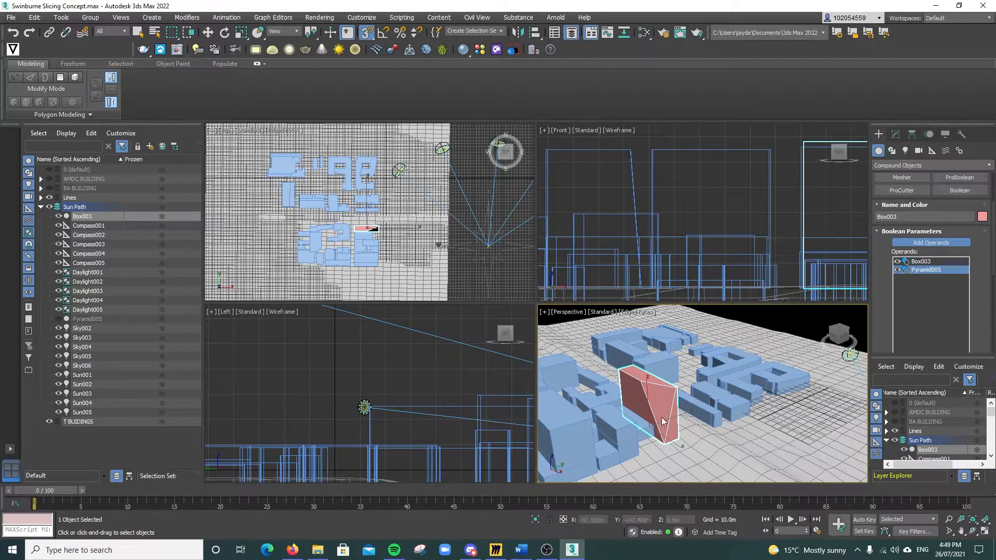
- Preview the sliced box's sunlight and shadows with V-Ray Viewport IPR in the maximized perspective view
{"action": "middle_click_drag", "start_coordinate": [668, 414], "coordinate": [693, 391], "text": "alt"}
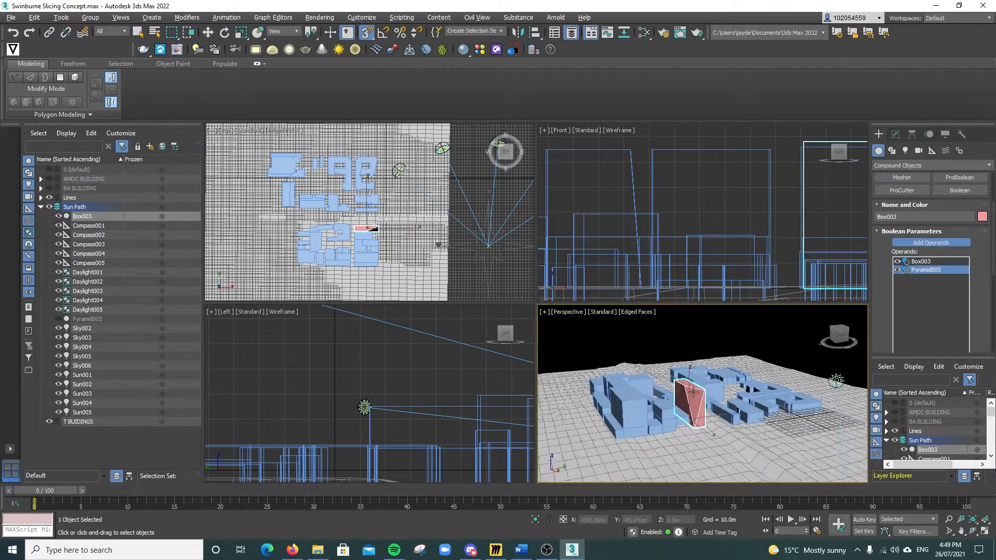
{"action": "scroll", "coordinate": [692, 391], "scroll_direction": "up", "scroll_amount": 6}
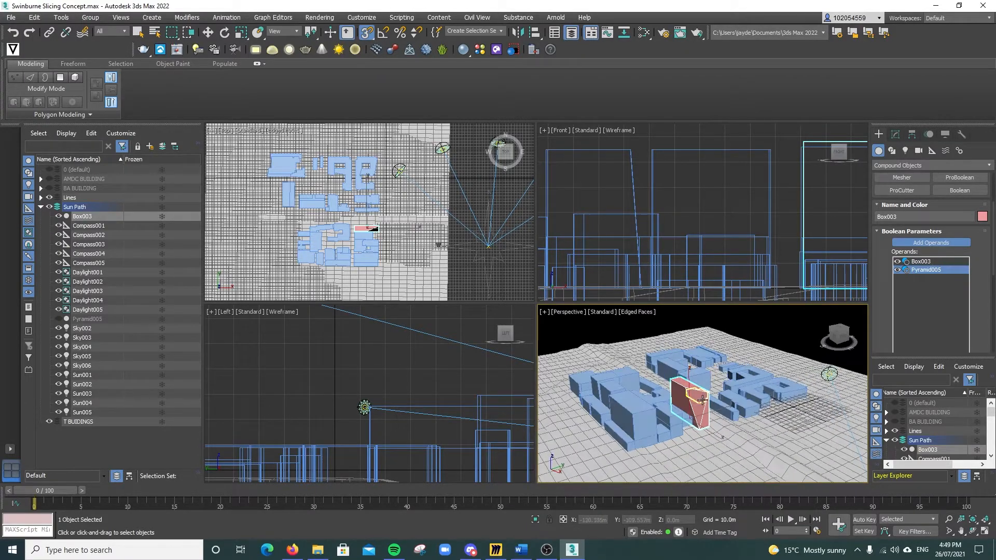
{"action": "left_click", "coordinate": [602, 312]}
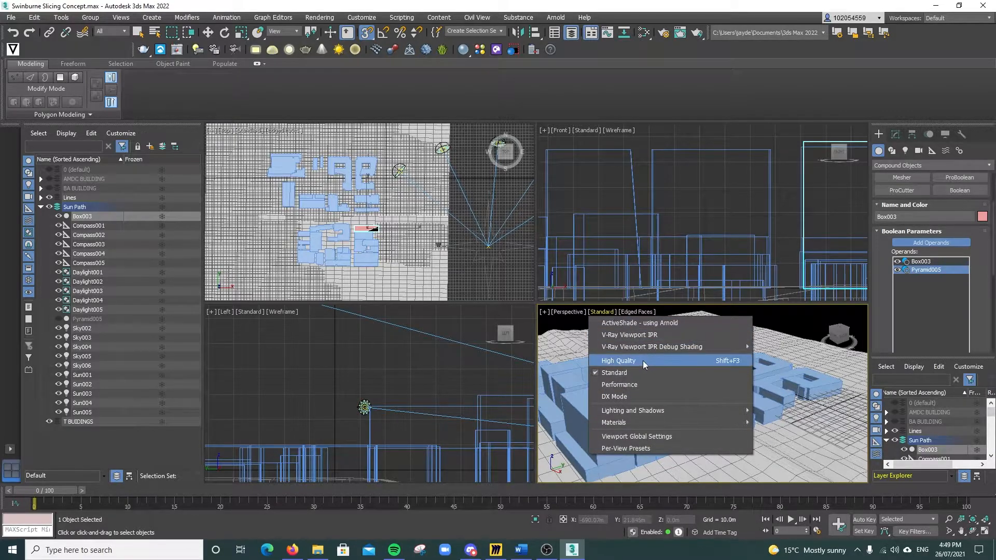
{"action": "left_click", "coordinate": [628, 333]}
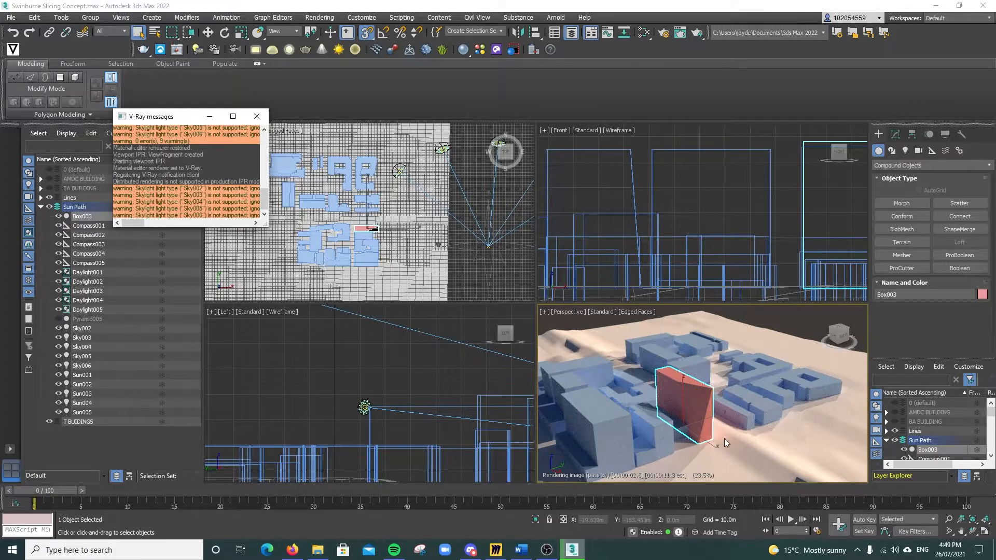
{"action": "middle_click_drag", "start_coordinate": [737, 421], "coordinate": [697, 440], "text": "alt"}
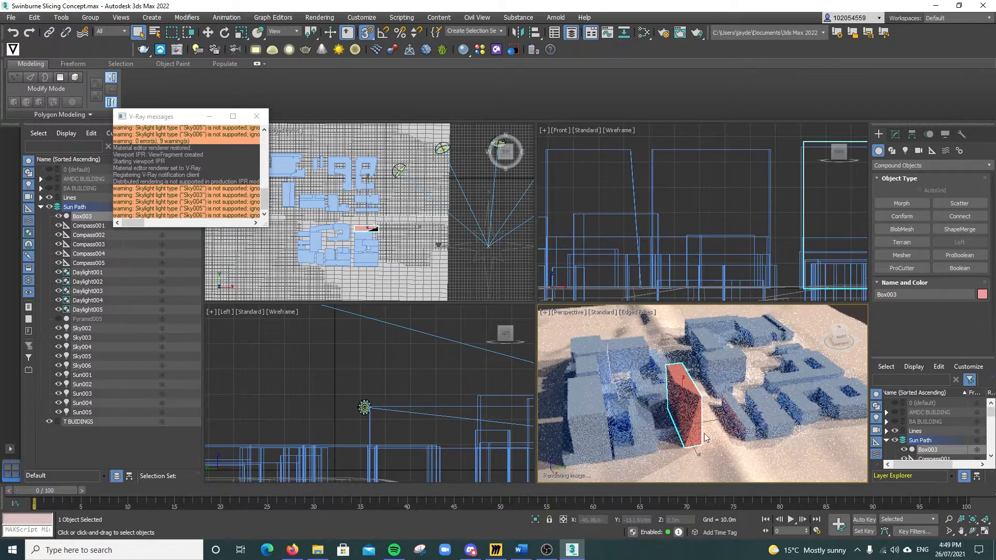
{"action": "left_click", "coordinate": [984, 531]}
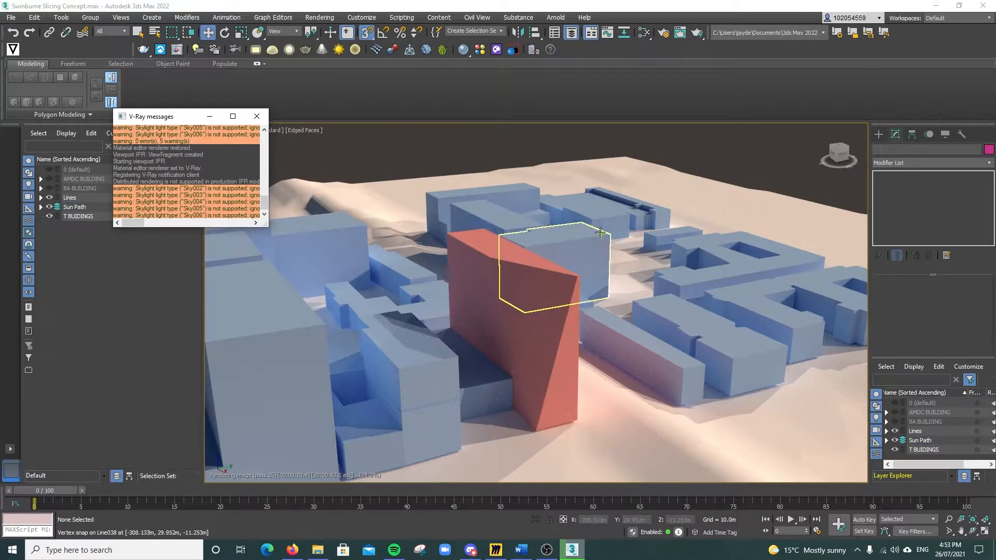
{"action": "middle_click_drag", "start_coordinate": [538, 245], "coordinate": [529, 246], "text": "alt"}
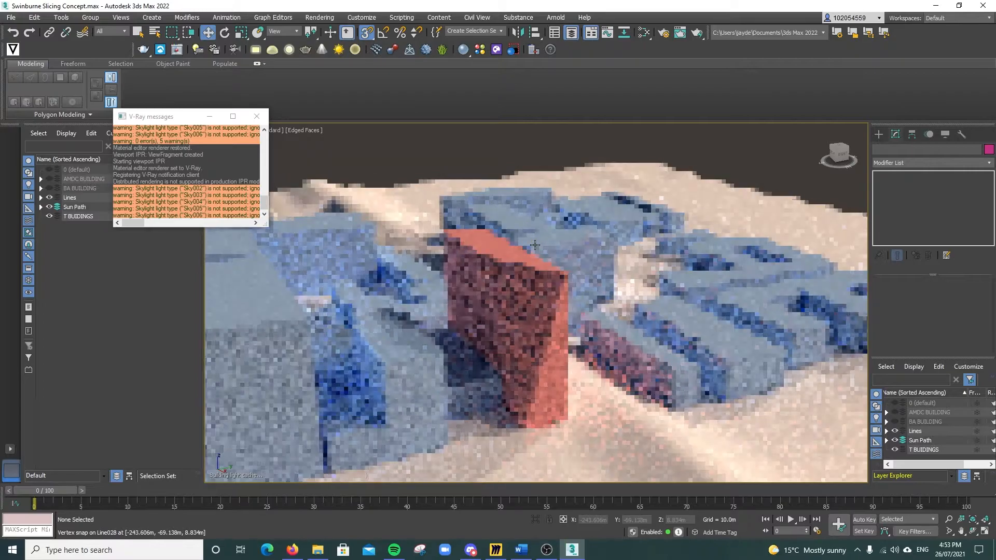
{"action": "middle_click_drag", "start_coordinate": [503, 288], "coordinate": [491, 280], "text": "alt"}
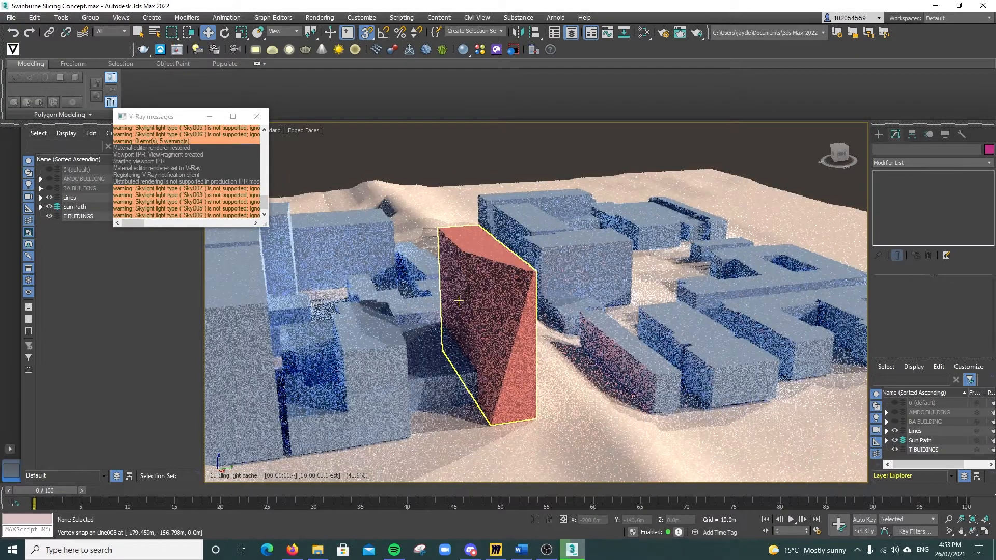
{"action": "scroll", "coordinate": [492, 280], "scroll_direction": "up", "scroll_amount": 3}
{"action": "middle_click_drag", "start_coordinate": [488, 330], "coordinate": [509, 332], "text": "alt"}
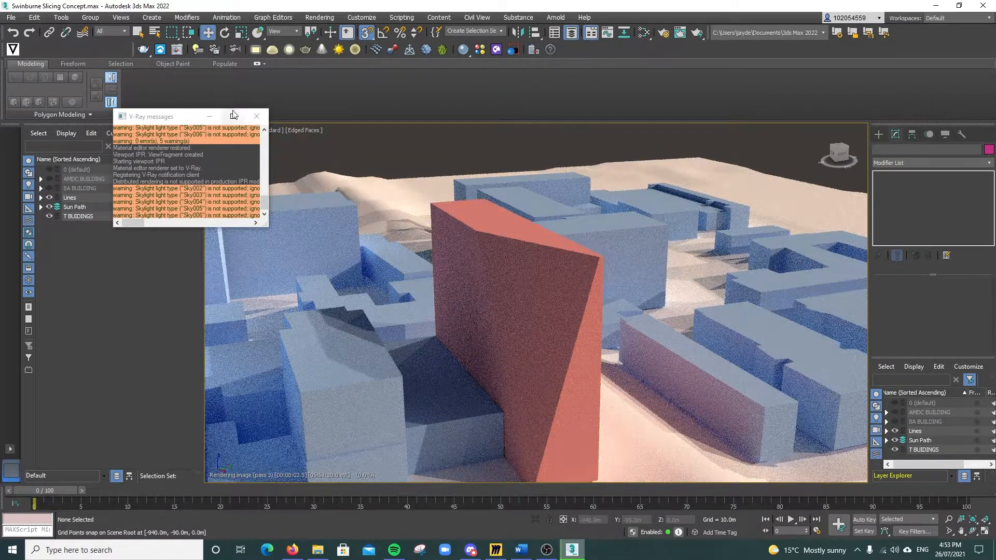
- Close the V-Ray messages window and return the perspective view to Standard shading
{"action": "left_click", "coordinate": [255, 115]}
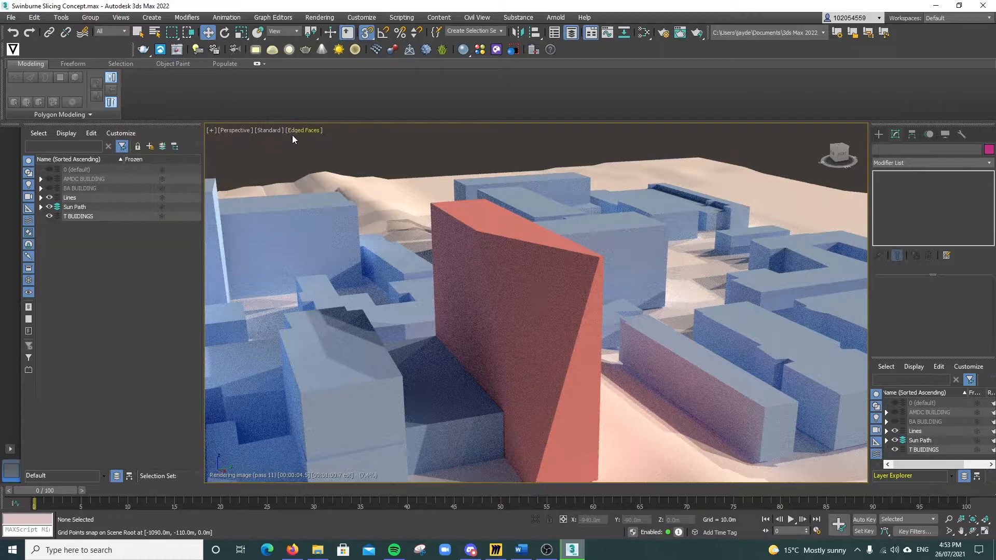
{"action": "left_click", "coordinate": [277, 129]}
{"action": "left_click", "coordinate": [292, 157]}
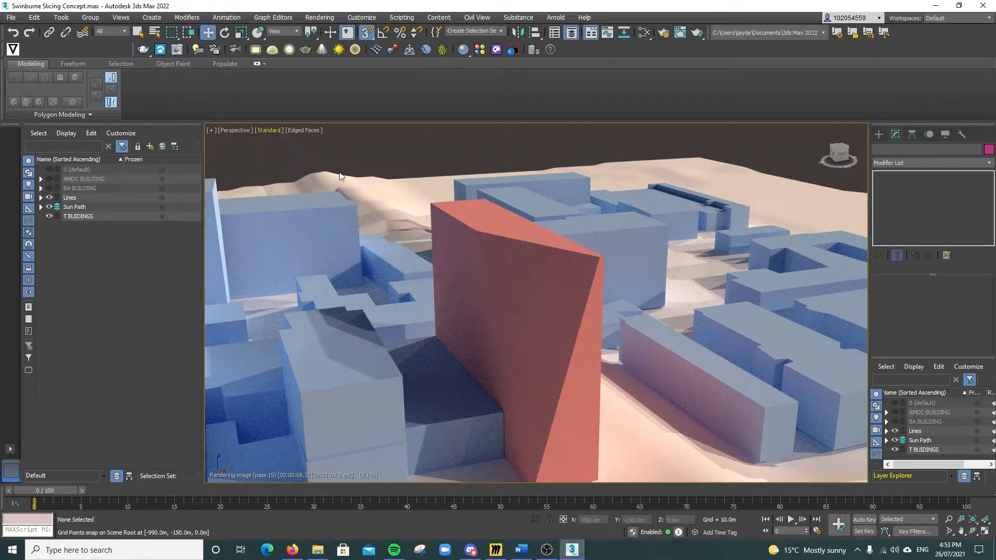
{"action": "left_click", "coordinate": [263, 114]}
{"action": "middle_click_drag", "start_coordinate": [486, 307], "coordinate": [567, 307], "text": "alt"}
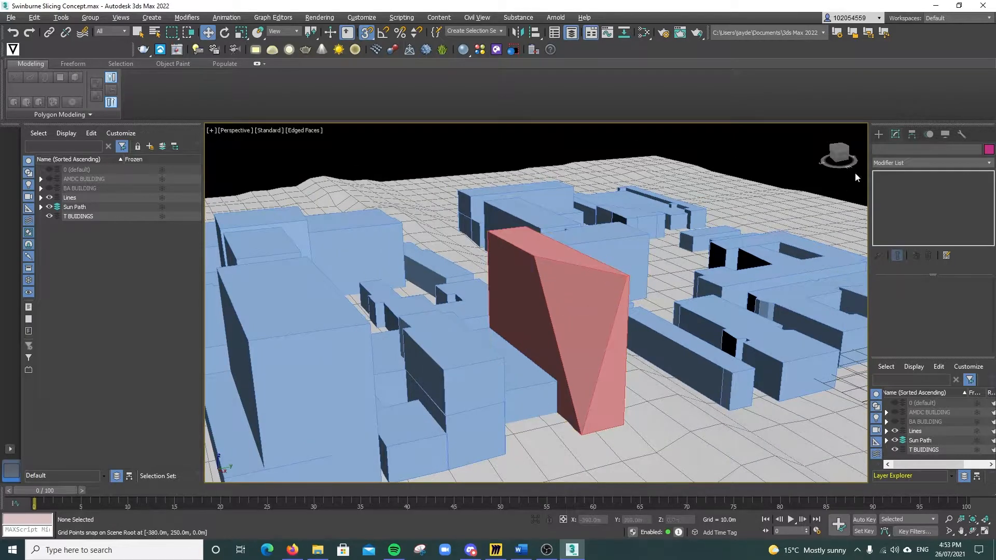
- Add an Edit Mesh modifier above the Boolean on the sliced box and switch to vertex editing
{"action": "left_click", "coordinate": [624, 287]}
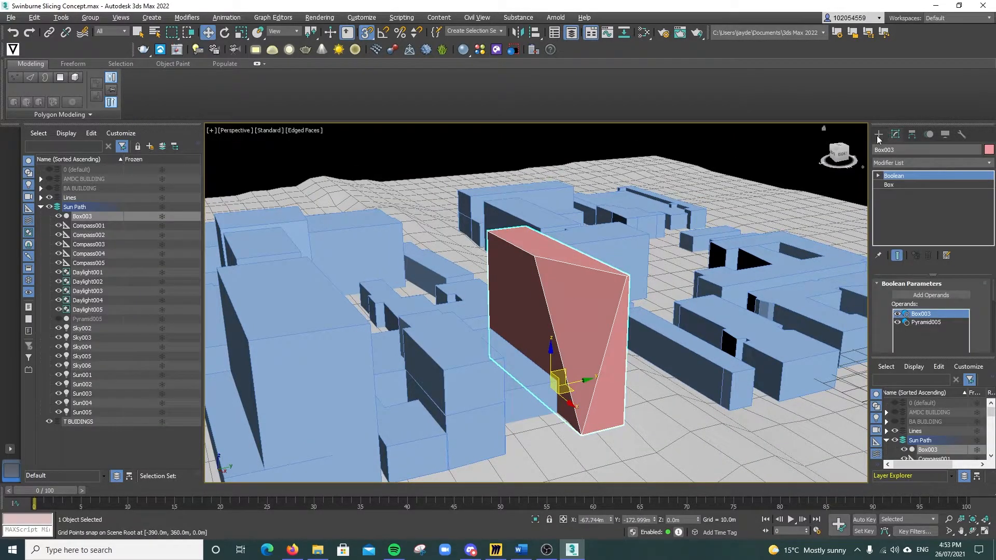
{"action": "left_click", "coordinate": [878, 139]}
{"action": "left_click", "coordinate": [892, 165]}
{"action": "left_click", "coordinate": [891, 179]}
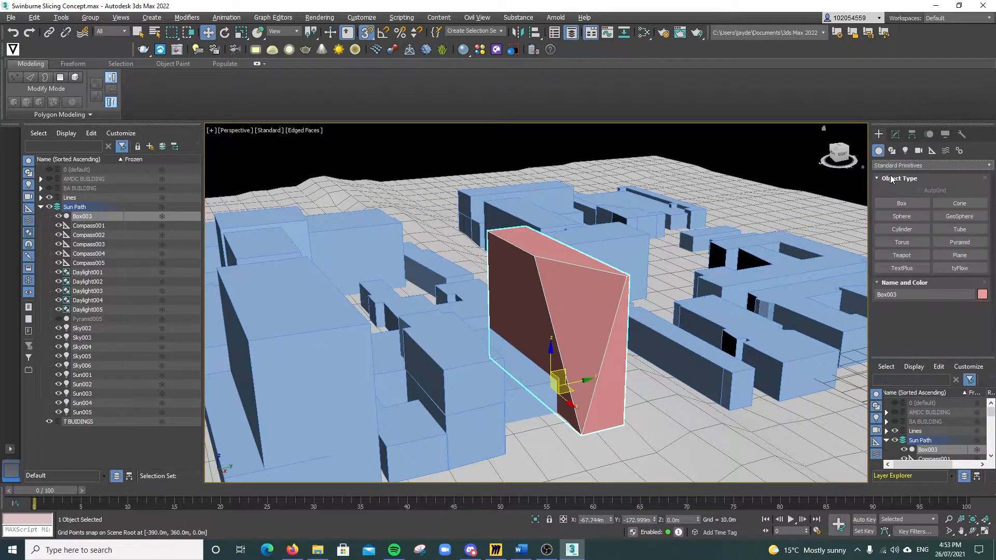
{"action": "left_click", "coordinate": [897, 135]}
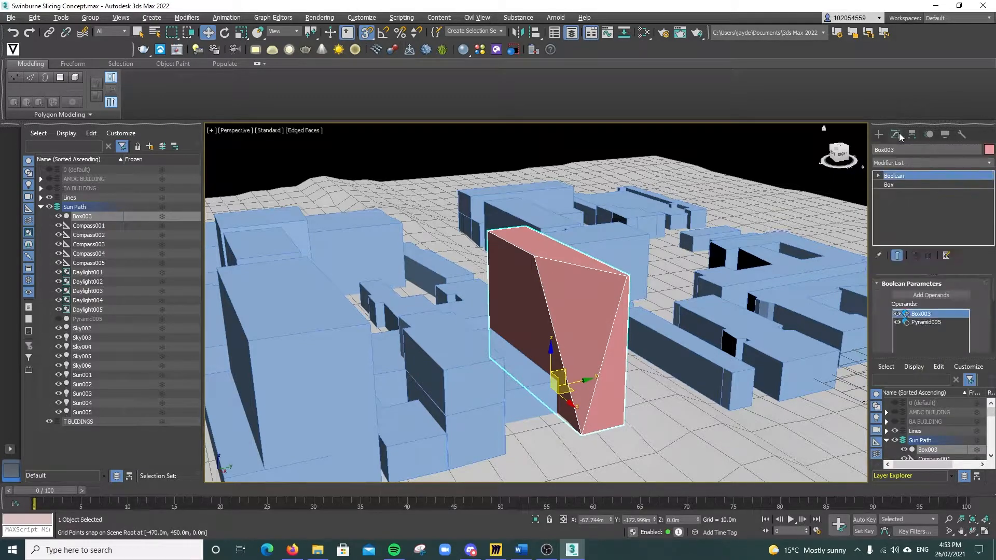
{"action": "left_click", "coordinate": [908, 163]}
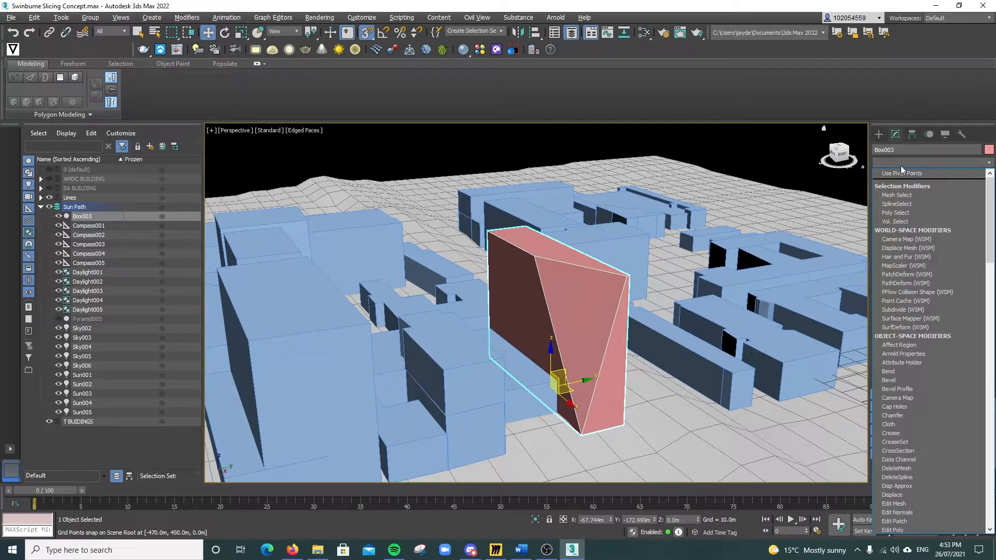
{"action": "key", "text": "e"}
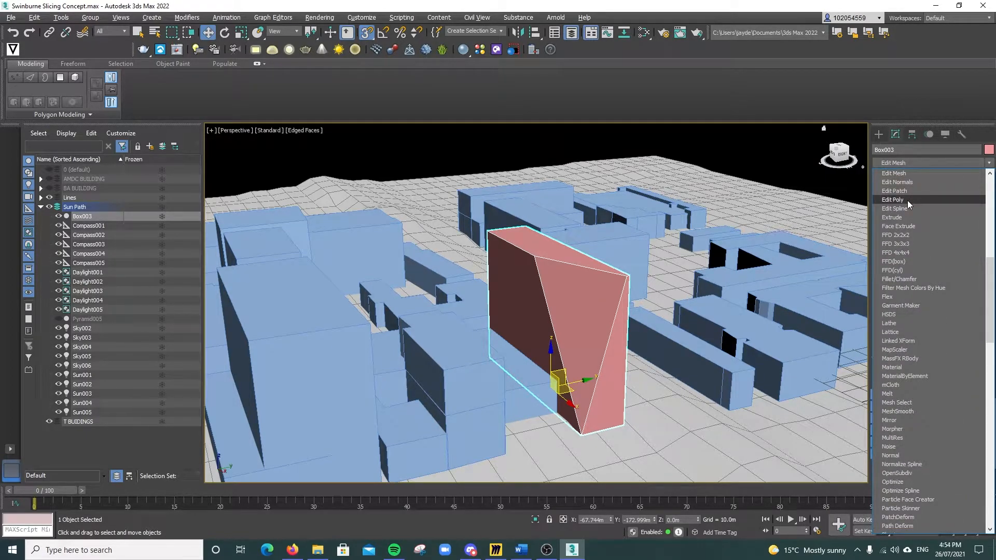
{"action": "left_click", "coordinate": [905, 173]}
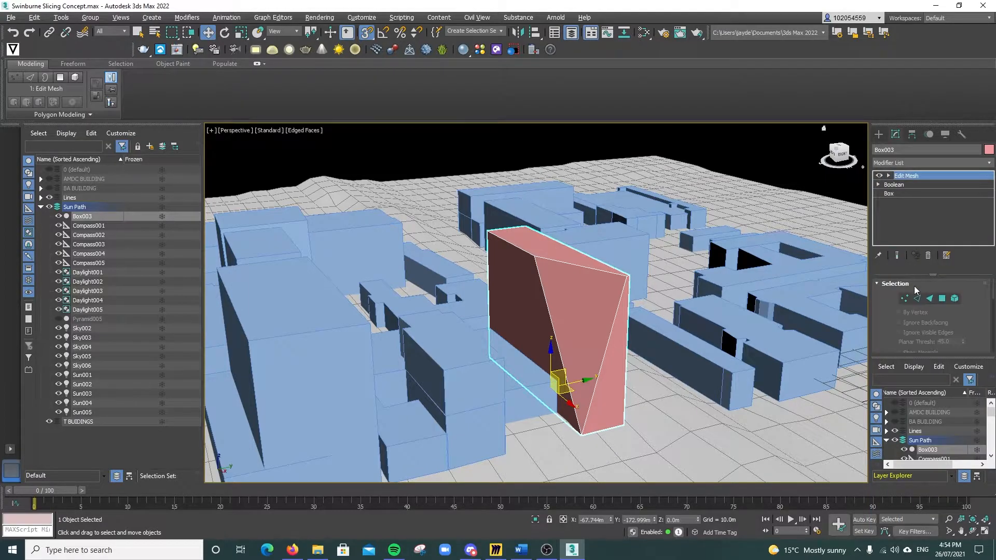
{"action": "left_click", "coordinate": [908, 300]}
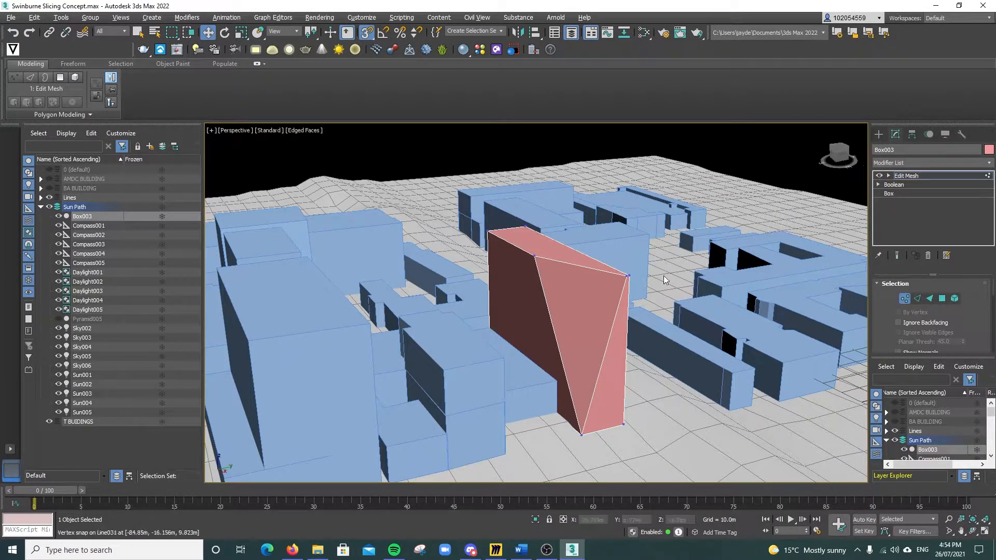
- Try to move the two top vertices of the sliced face with snapping on
{"action": "left_click", "coordinate": [535, 256]}
{"action": "left_click_drag", "start_coordinate": [534, 216], "coordinate": [561, 288]}
{"action": "mouse_move", "coordinate": [590, 310]}
{"action": "middle_mouse_down", "text": "alt"}
{"action": "mouse_move", "coordinate": [573, 316]}
{"action": "mouse_move", "coordinate": [571, 308]}
{"action": "mouse_move", "coordinate": [566, 319]}
{"action": "mouse_move", "coordinate": [571, 311]}
{"action": "middle_mouse_up", "text": "alt"}
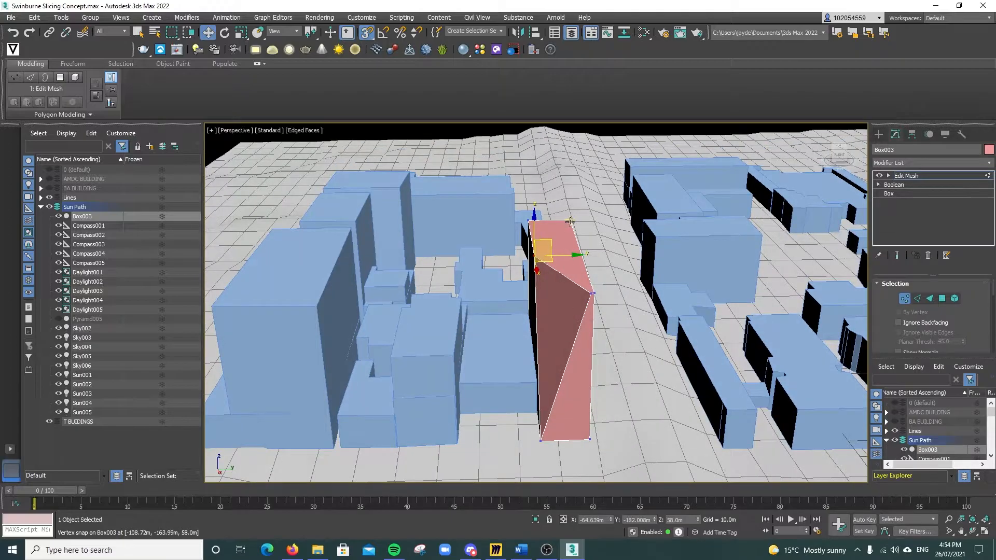
{"action": "left_click", "coordinate": [591, 289]}
{"action": "scroll", "coordinate": [594, 295], "scroll_direction": "up", "scroll_amount": 2}
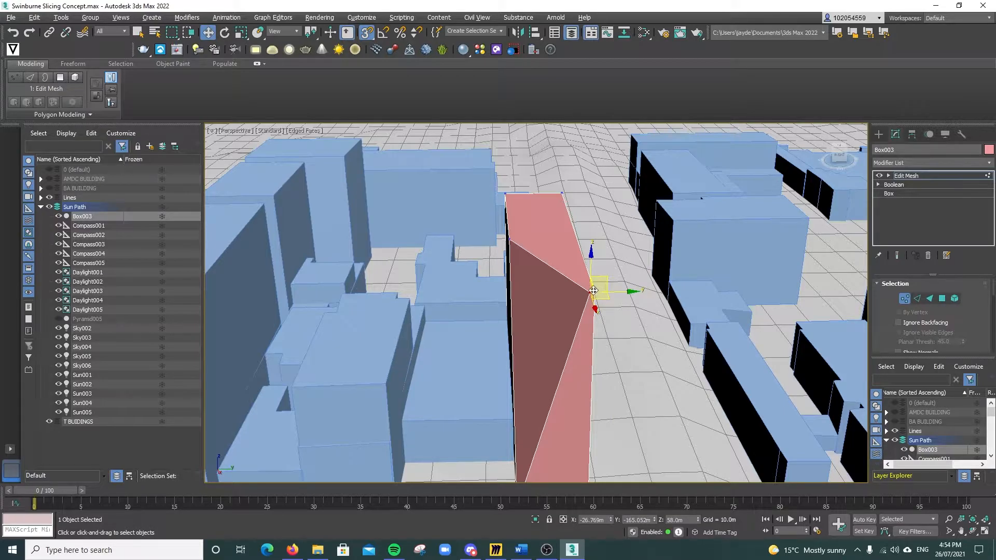
{"action": "left_click_drag", "start_coordinate": [595, 260], "coordinate": [587, 317]}
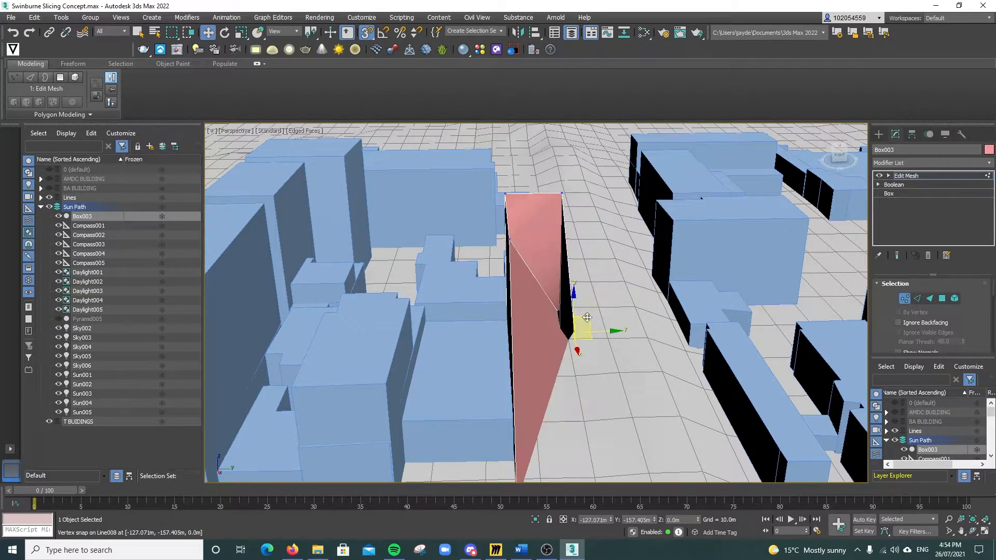
- Turn off snapping, lower the slice's inner top vertex, and place the outer corner vertex at about Z 47 m
{"action": "key", "text": "s"}
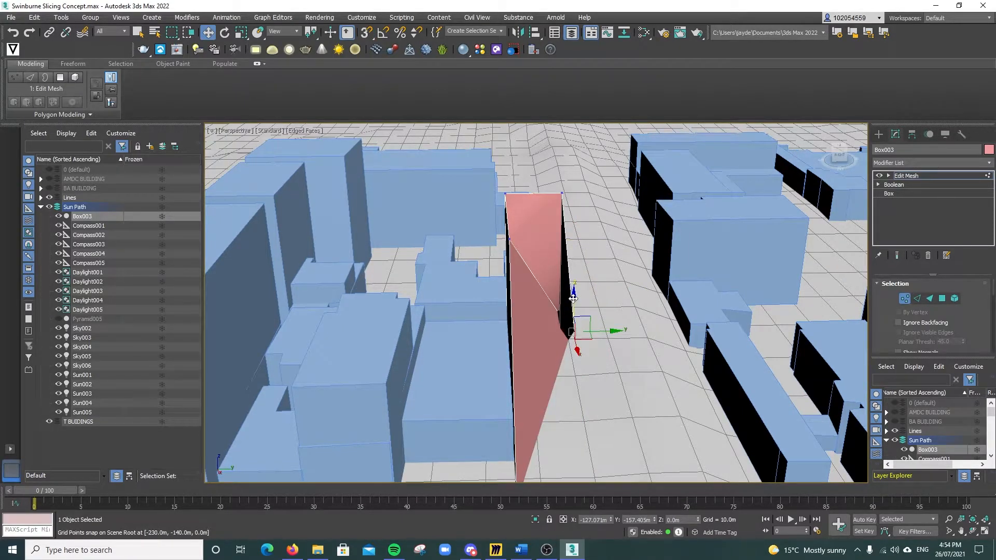
{"action": "left_click_drag", "start_coordinate": [572, 298], "coordinate": [574, 448]}
{"action": "middle_click_drag", "start_coordinate": [513, 350], "coordinate": [524, 334], "text": "alt"}
{"action": "left_click", "coordinate": [485, 257]}
{"action": "left_click_drag", "start_coordinate": [483, 218], "coordinate": [484, 327]}
{"action": "left_click", "coordinate": [588, 473]}
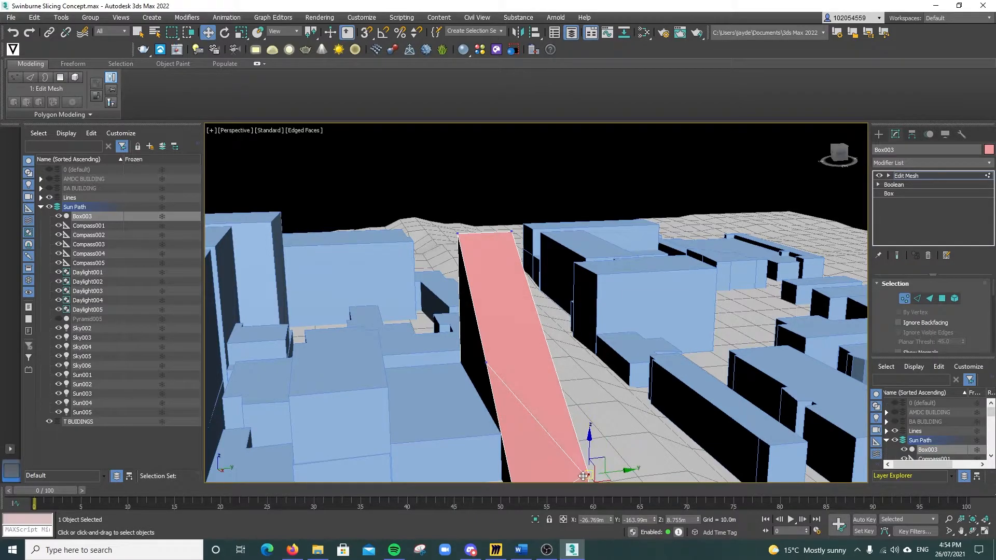
{"action": "left_click_drag", "start_coordinate": [585, 474], "coordinate": [583, 295]}
- Start V-Ray Viewport IPR, lower the outer corner vertex to about Z 17.9 m, and examine the reshaped building's shadows
{"action": "left_click", "coordinate": [269, 130]}
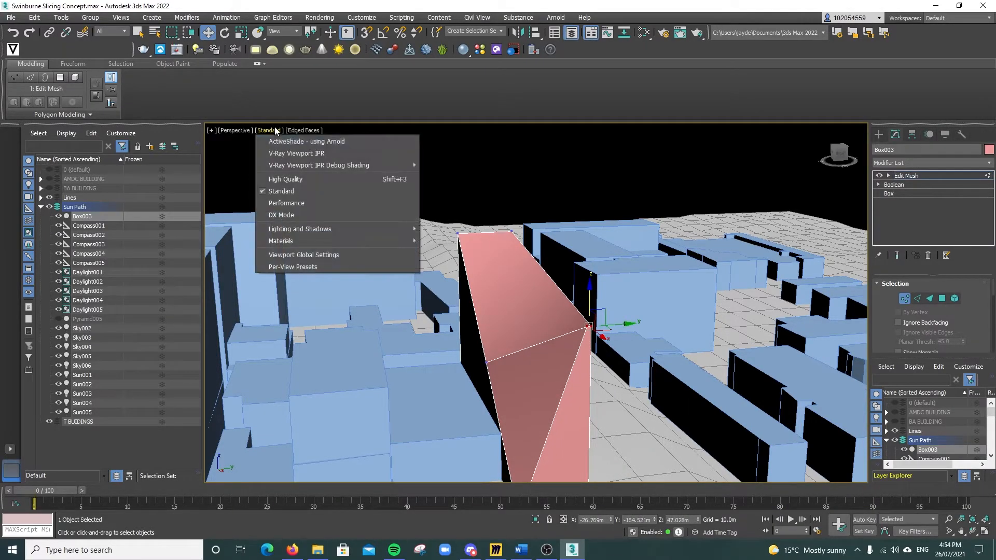
{"action": "left_click", "coordinate": [295, 153]}
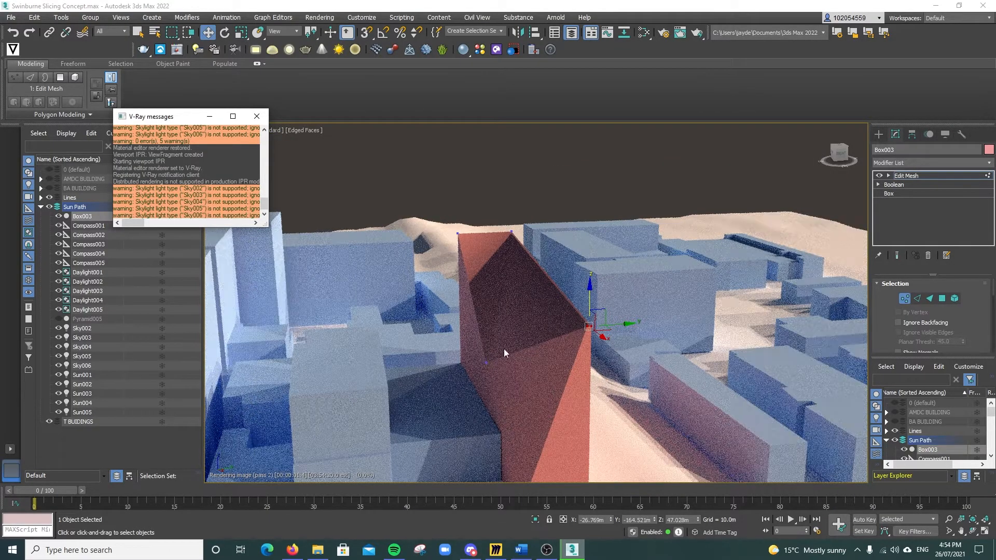
{"action": "left_click_drag", "start_coordinate": [591, 296], "coordinate": [592, 403]}
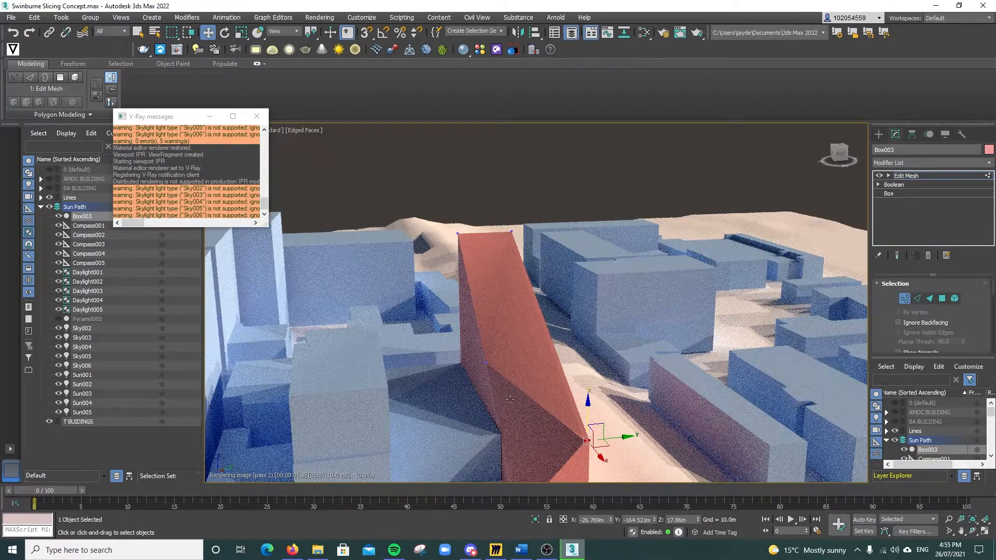
{"action": "middle_click_drag", "start_coordinate": [508, 402], "coordinate": [490, 293], "text": "alt"}
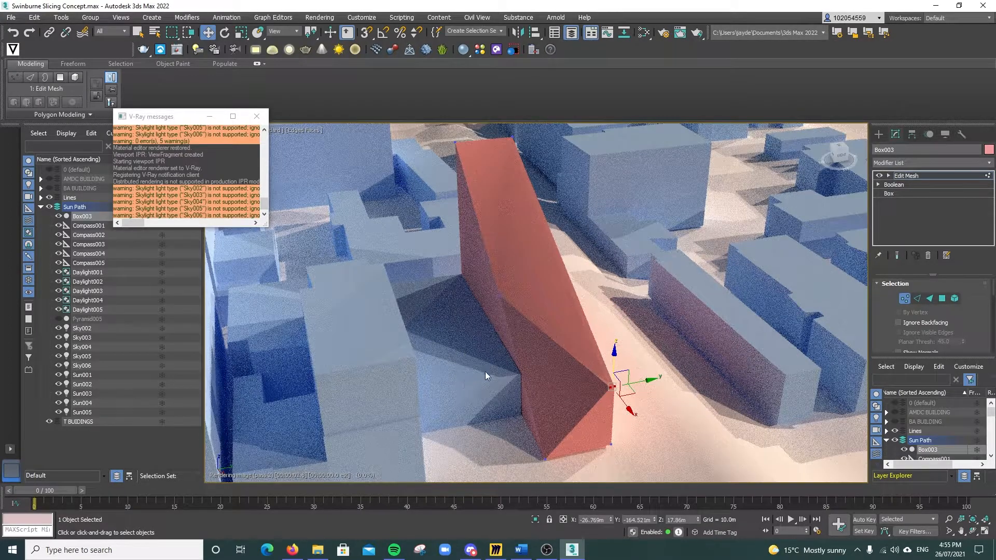
{"action": "middle_click_drag", "start_coordinate": [438, 276], "coordinate": [459, 306], "text": "alt"}
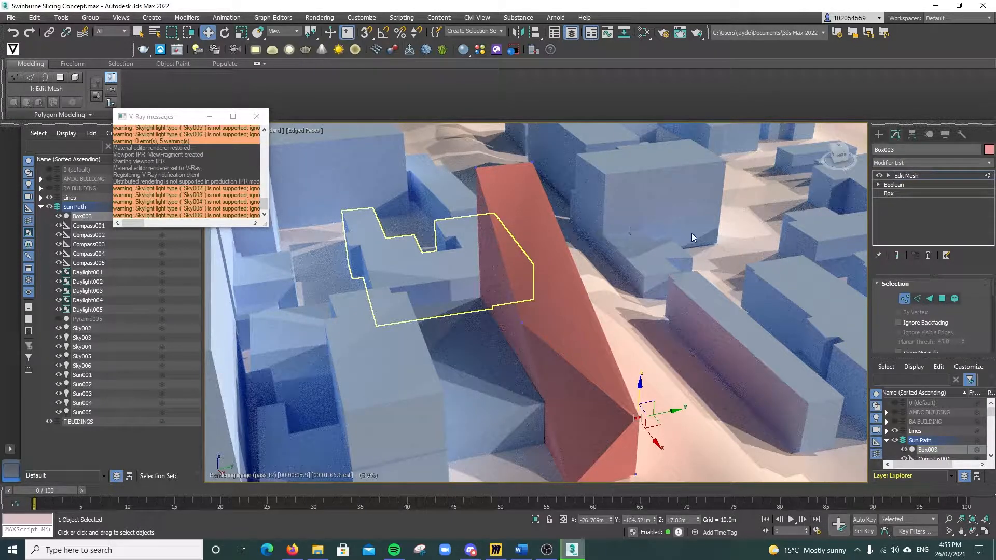
{"action": "scroll", "coordinate": [652, 266], "scroll_direction": "down", "scroll_amount": 5}
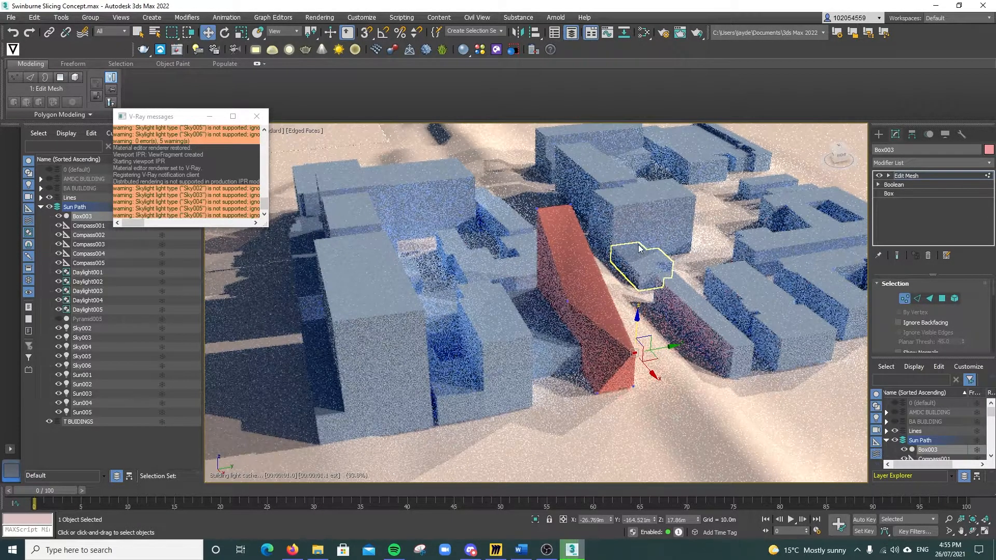